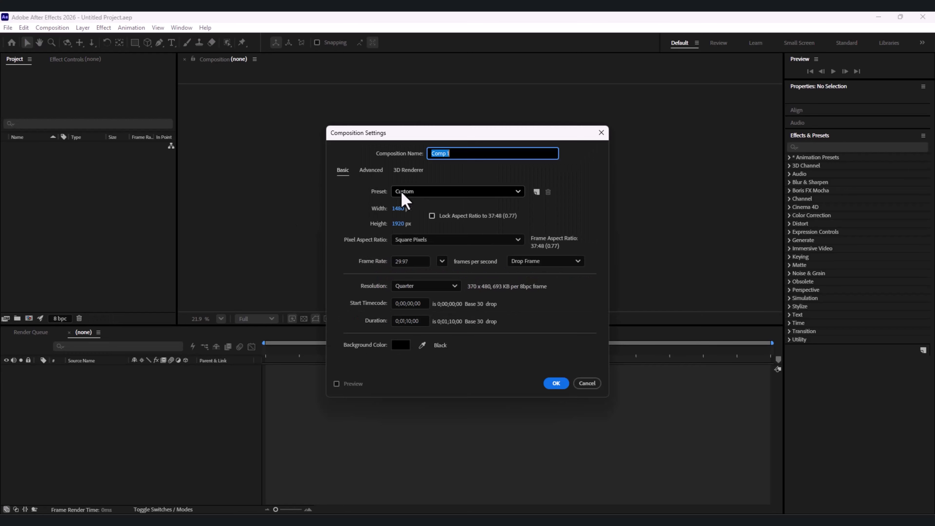
Create a composition with a width of 1080 px and a duration of 0;00;10;00.
click(398, 208)
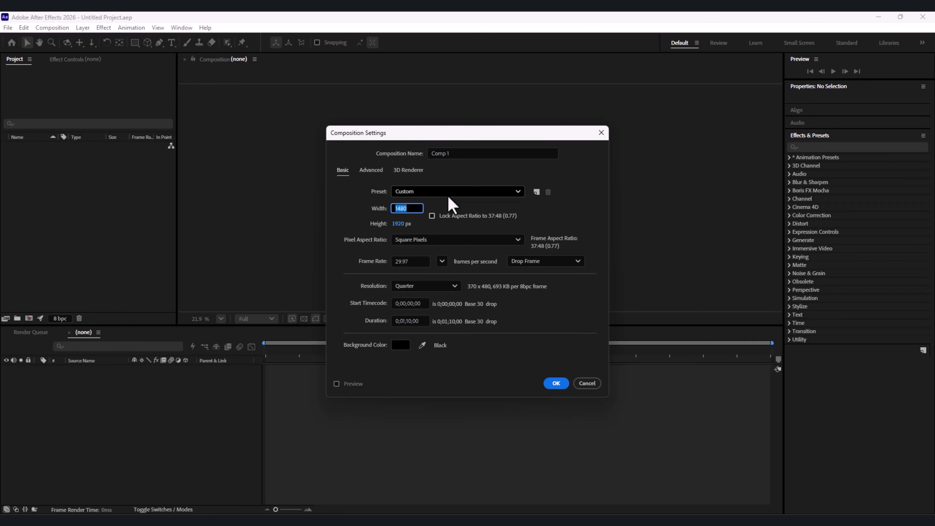
text(1080)
click(438, 222)
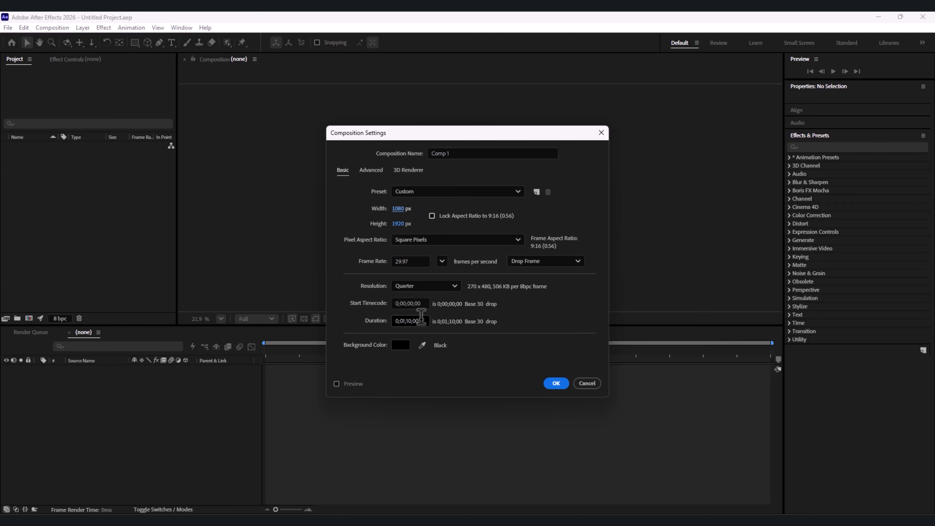
click(403, 320)
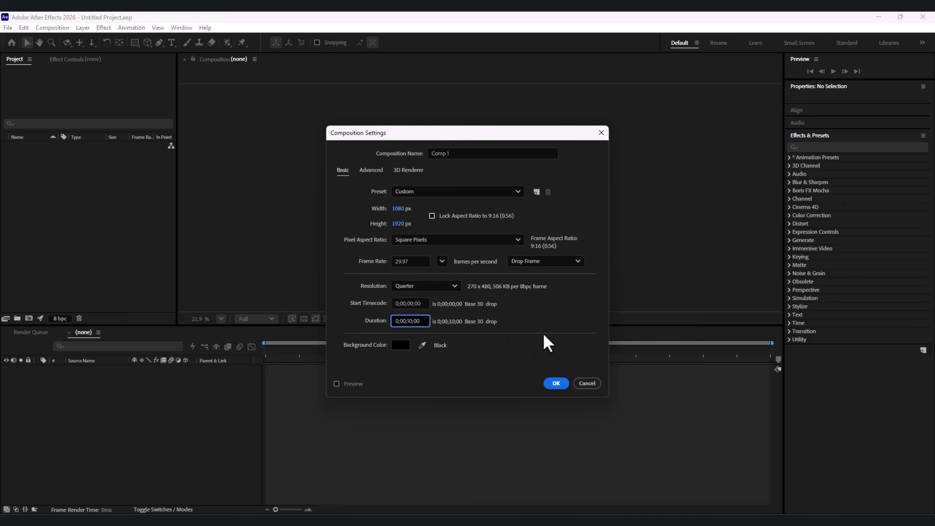
click(556, 383)
Import the "10 second" and "clock" videos from the "track vidro" folder as footage.
double_click(67, 211)
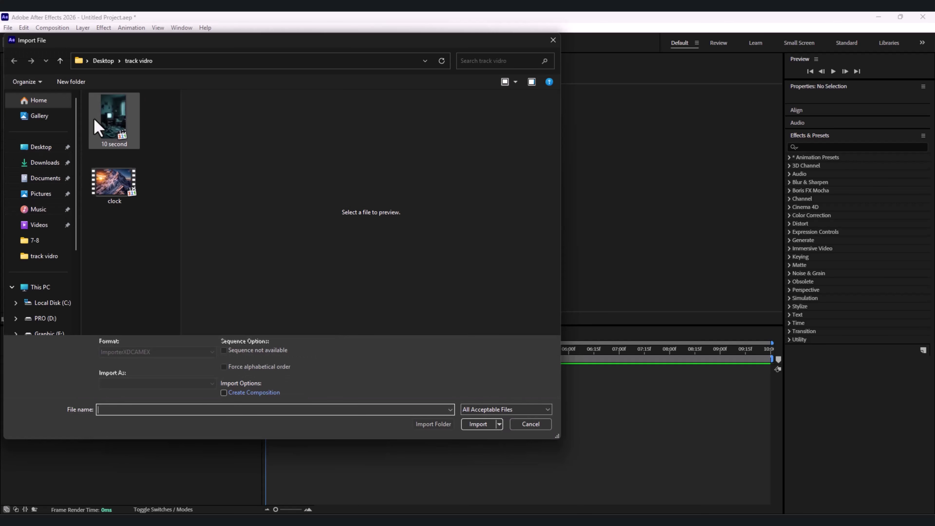
click(97, 122)
ctrl+click(128, 193)
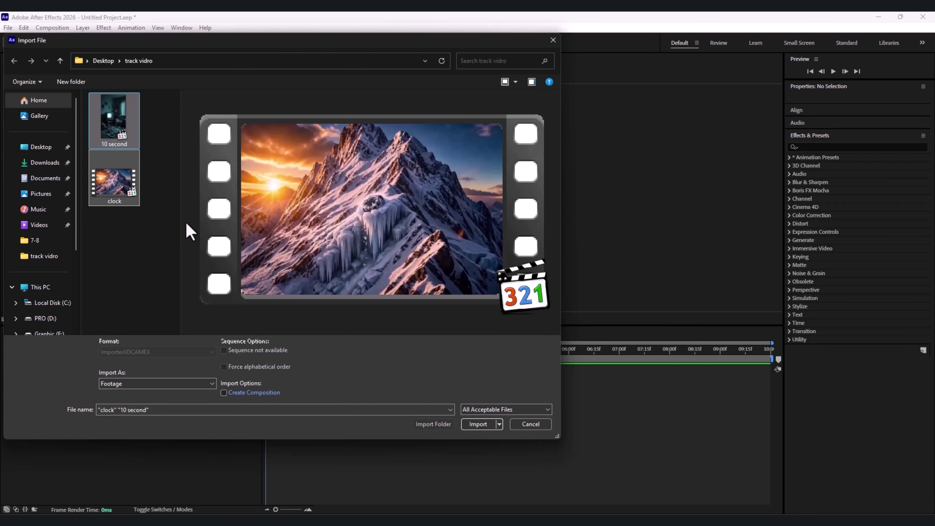
click(478, 427)
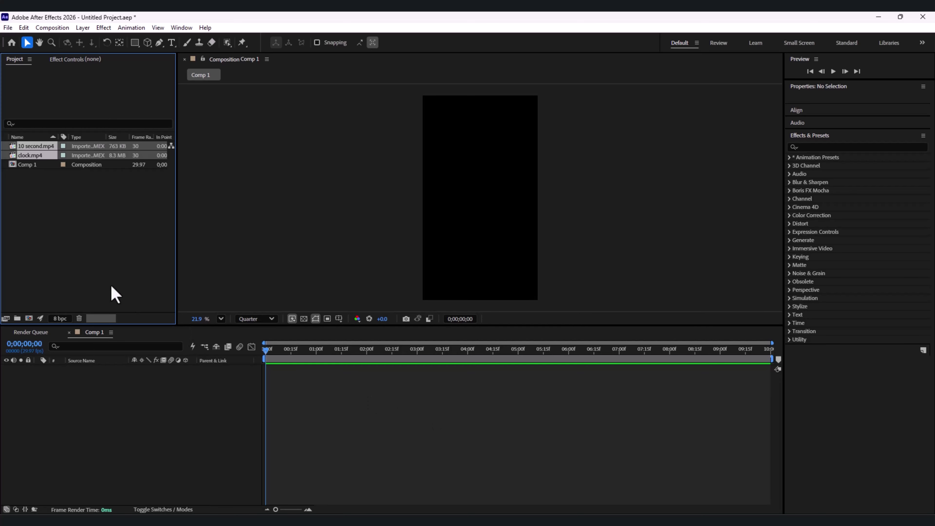
click(45, 229)
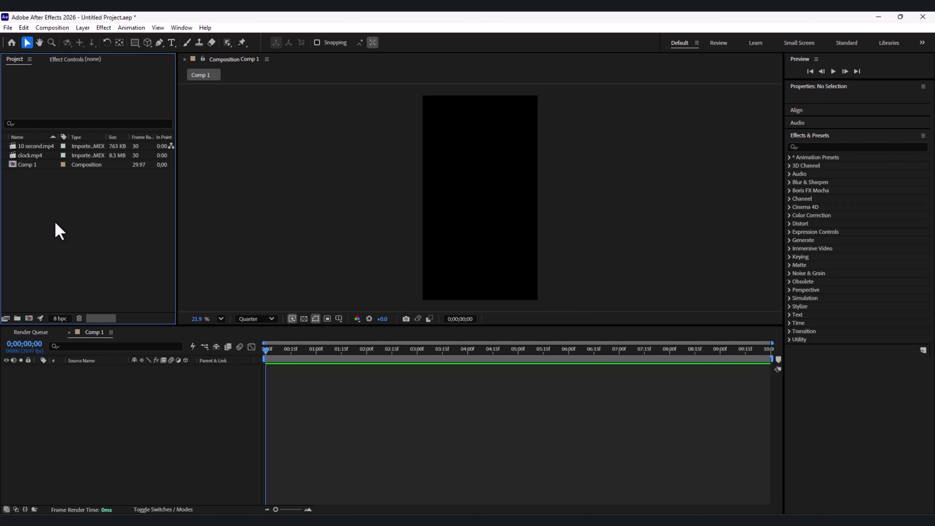
Create a new composition from the 10 second.mp4 footage.
click(25, 146)
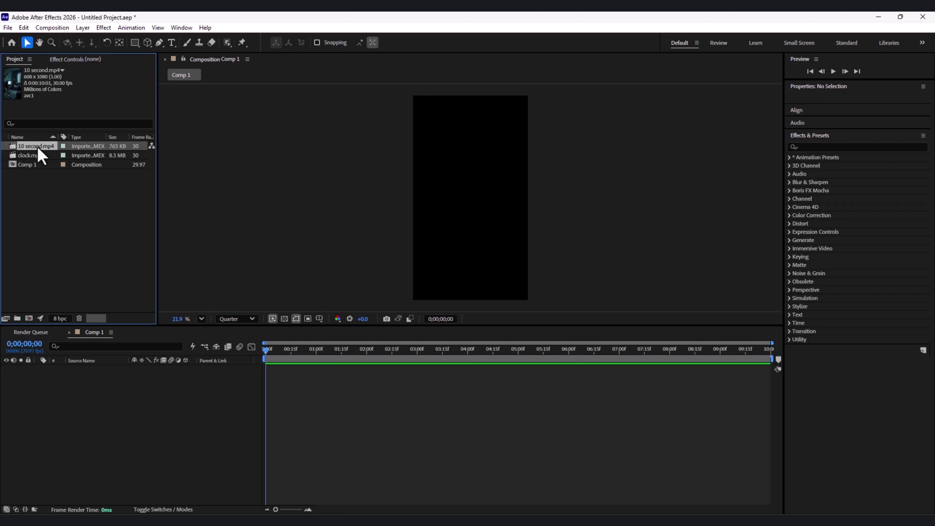
click(30, 157)
click(36, 147)
drag(36, 148, 29, 321)
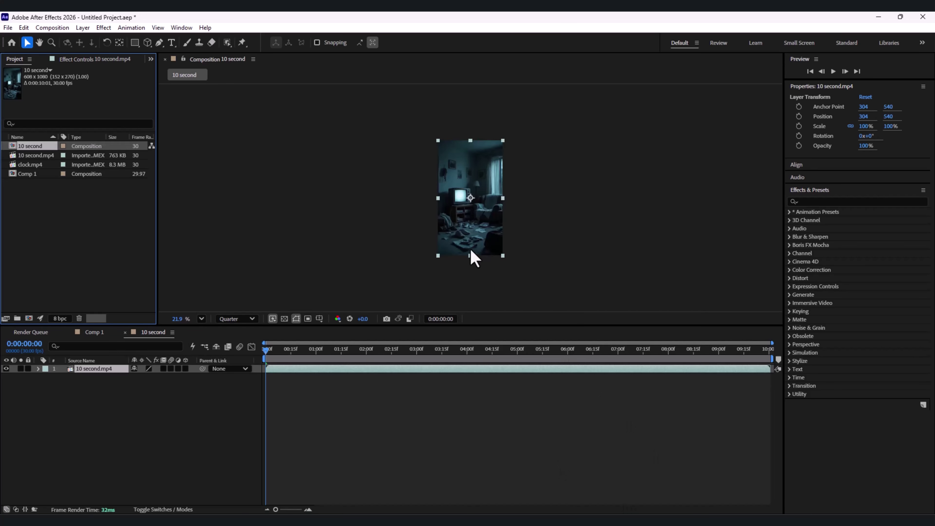
Find the Mocha AE effect by searching "moc" and apply it to the 10 second.mp4 clip.
scroll(472, 258, up, 2)
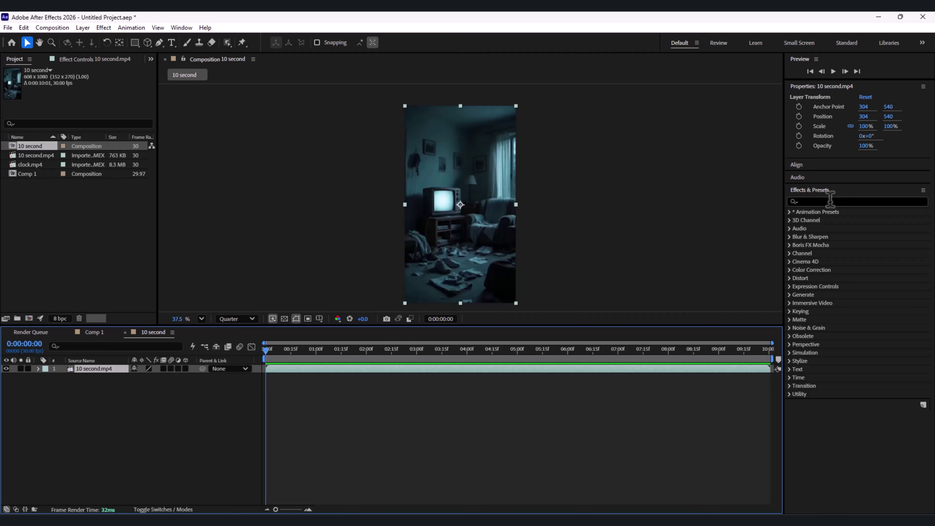
click(178, 27)
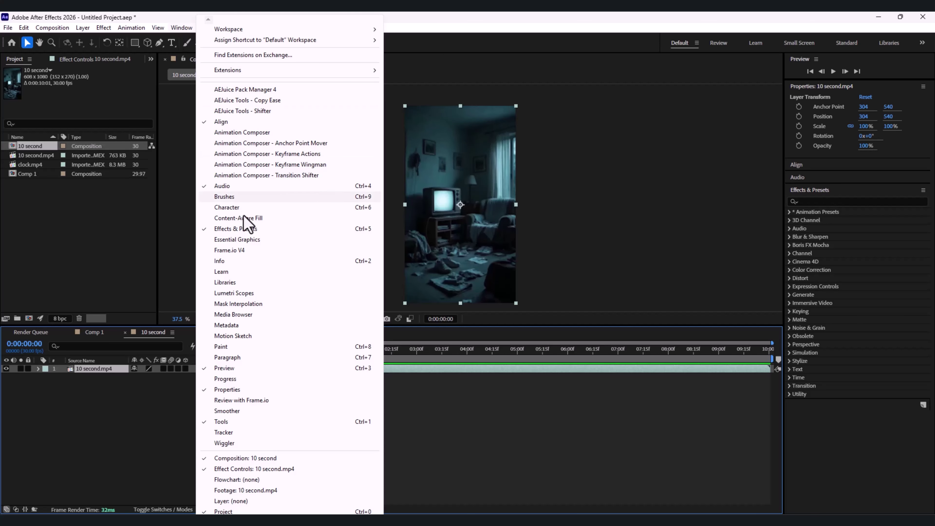
click(659, 194)
click(838, 147)
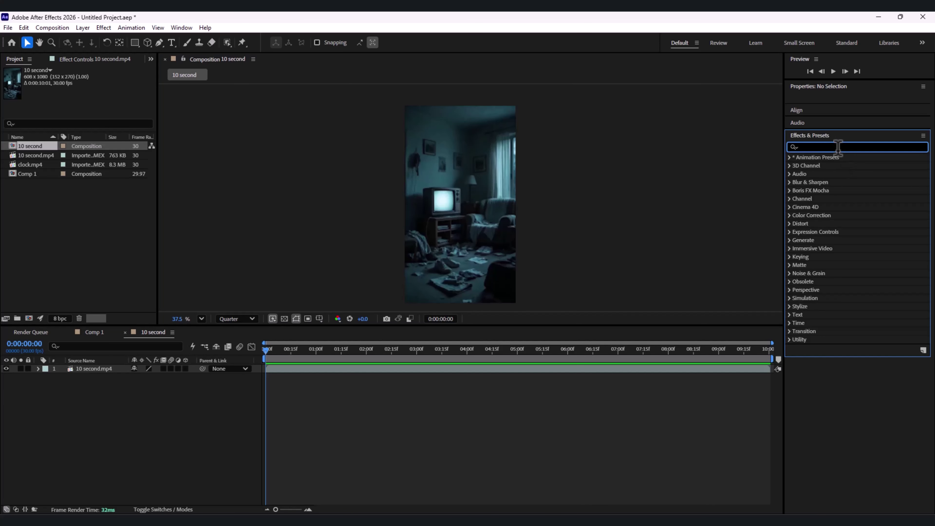
text(moc)
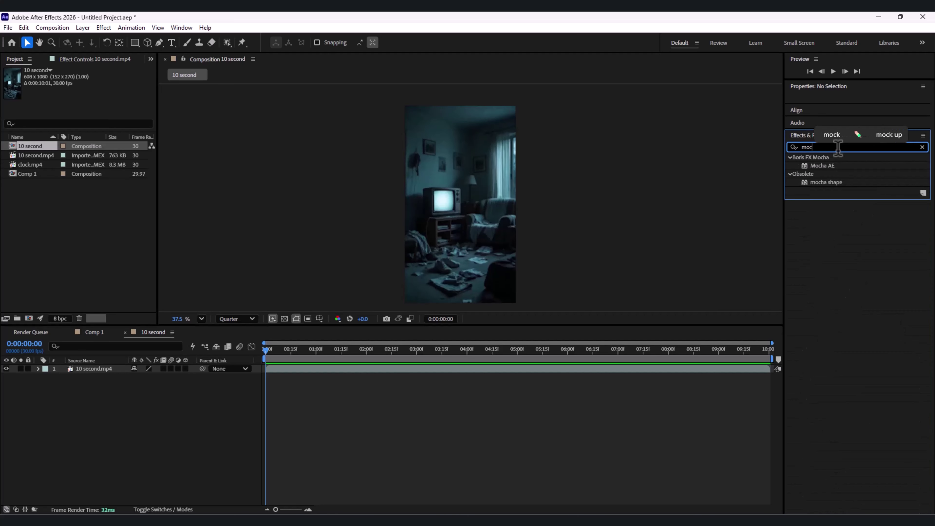
drag(824, 168, 409, 168)
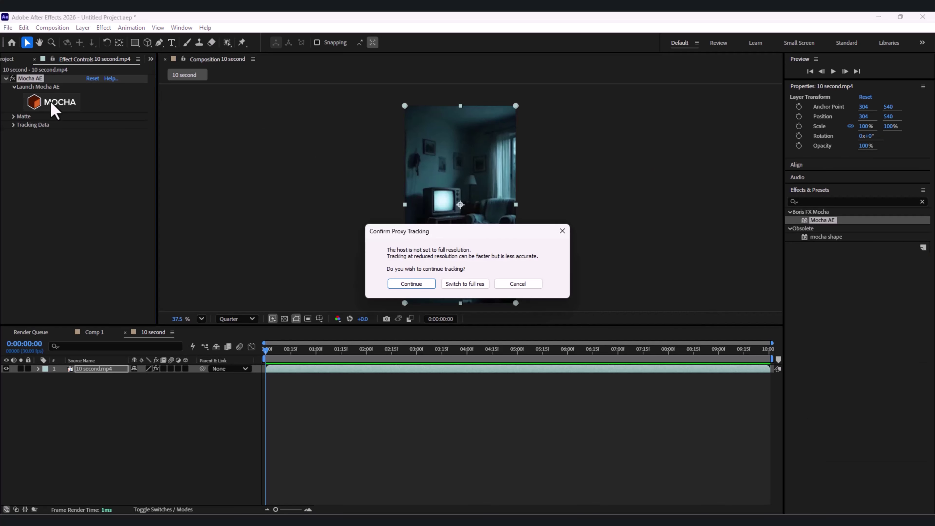
Launch Mocha AE at the current reduced resolution, postponing registration, and switch its workspace to Classic.
click(50, 103)
click(407, 284)
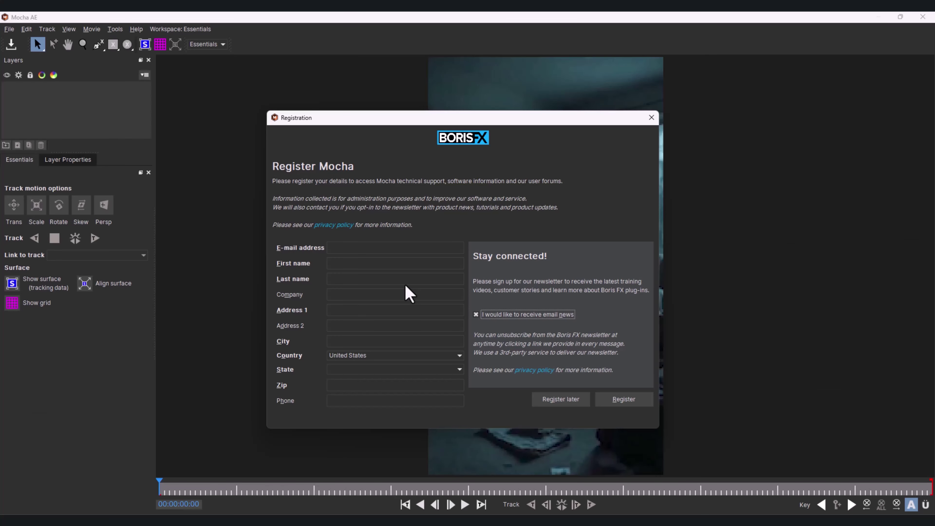
click(542, 401)
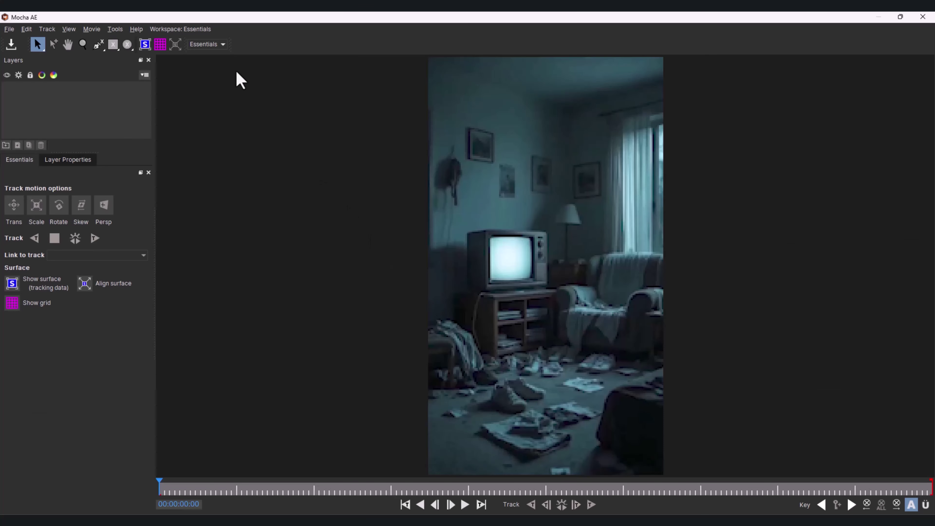
click(217, 46)
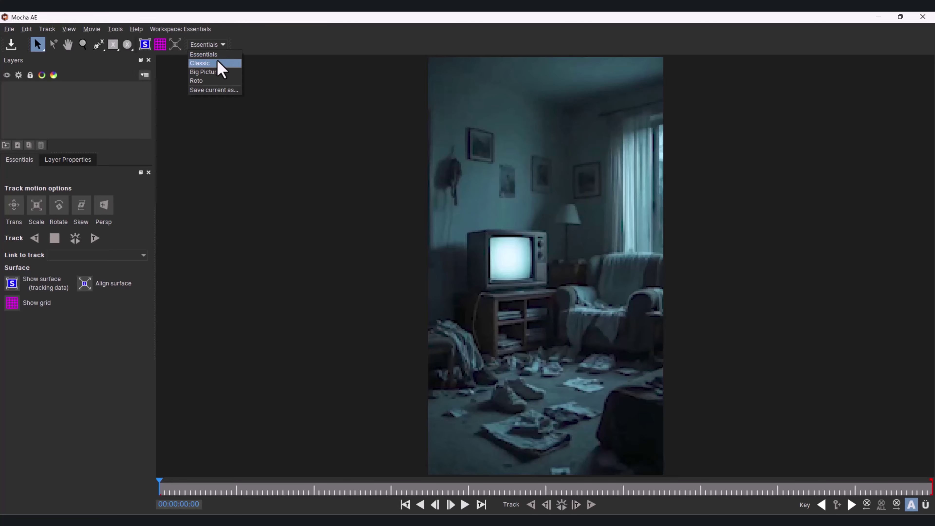
click(220, 64)
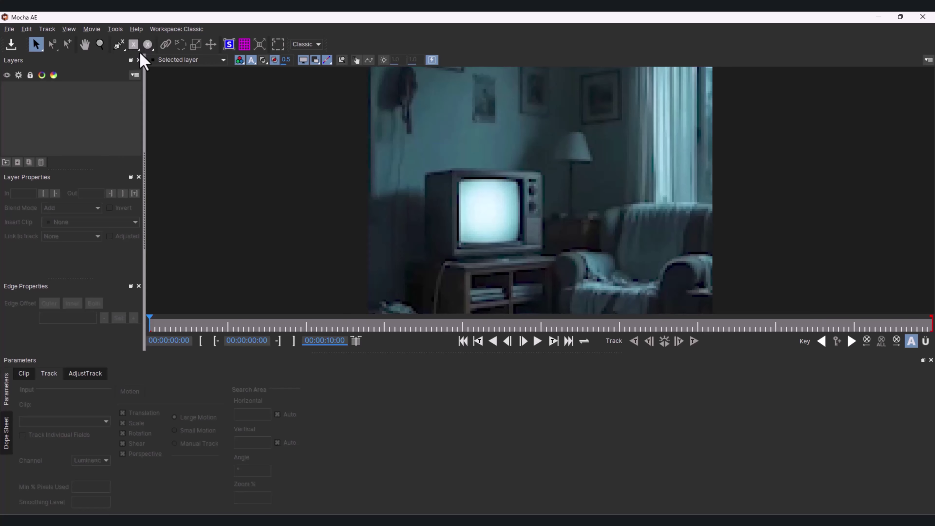
Draw a four-point X-spline around the television screen's frame and track it forward through the clip.
click(119, 44)
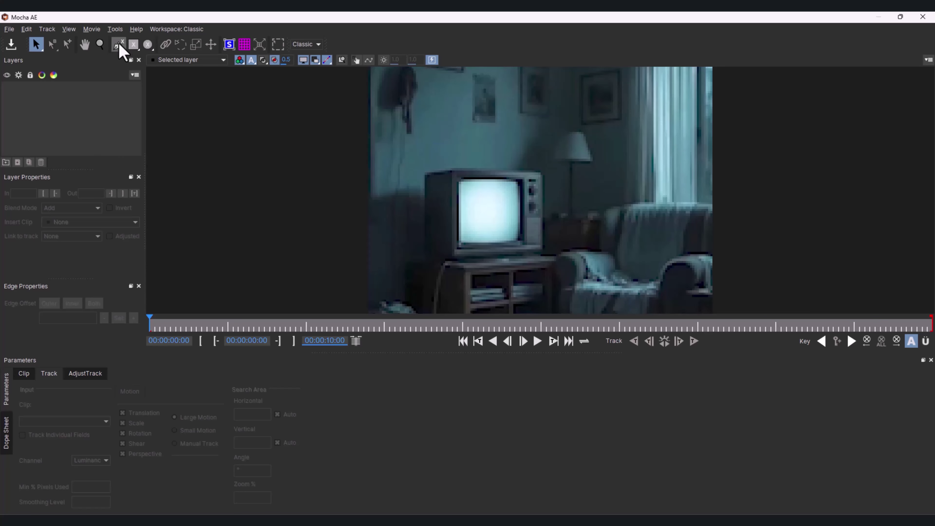
click(455, 177)
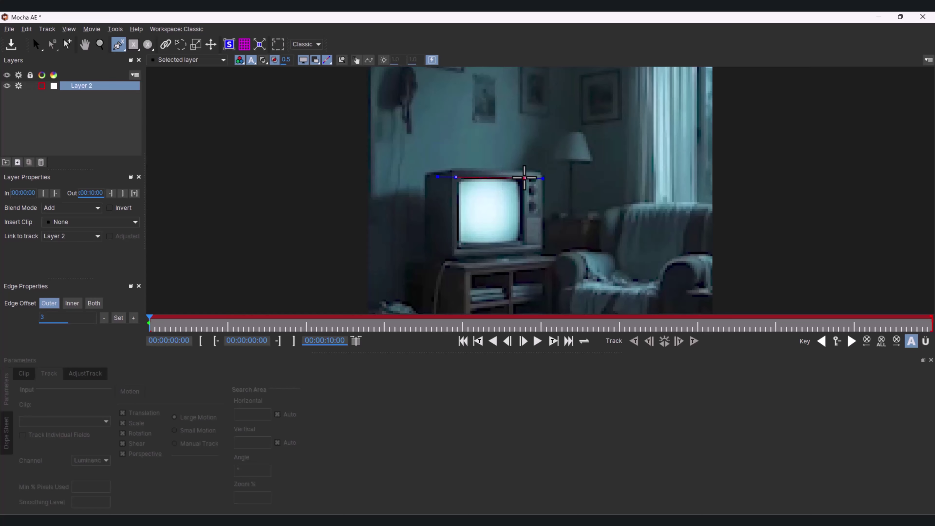
click(529, 176)
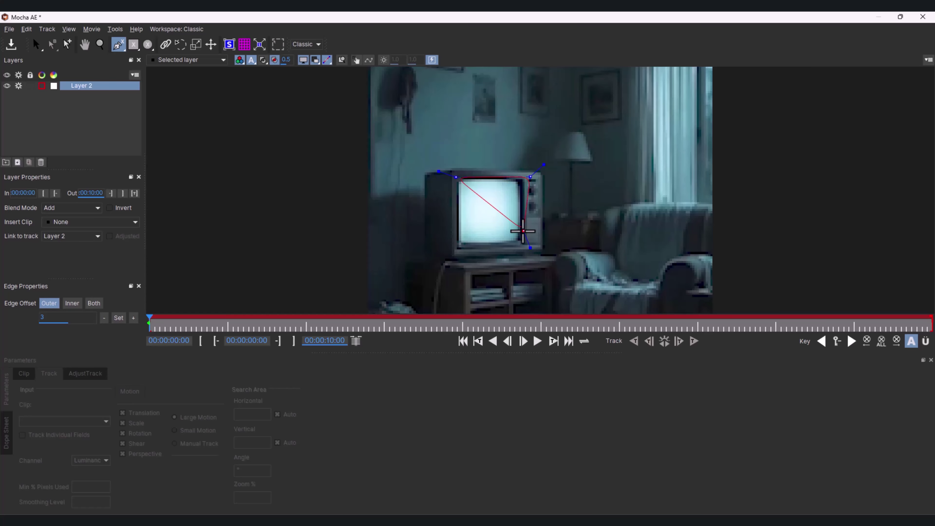
click(529, 247)
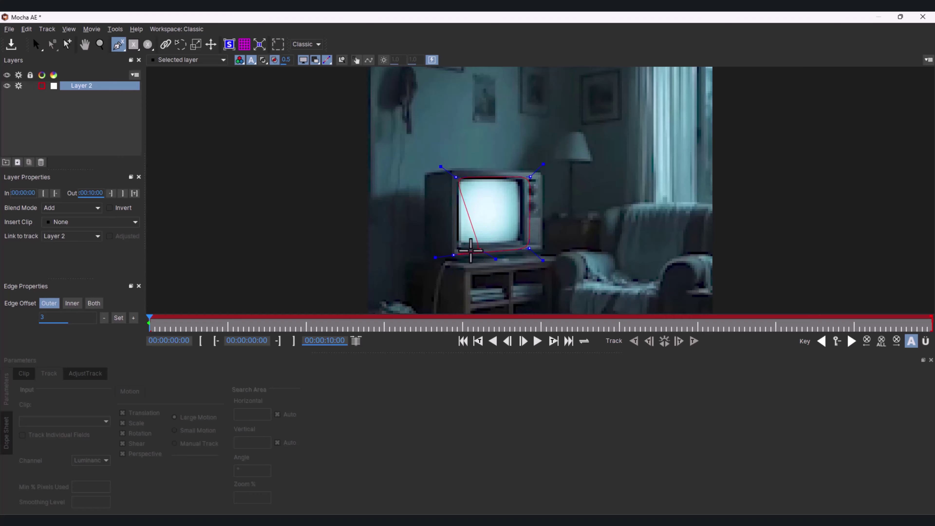
right_click(453, 255)
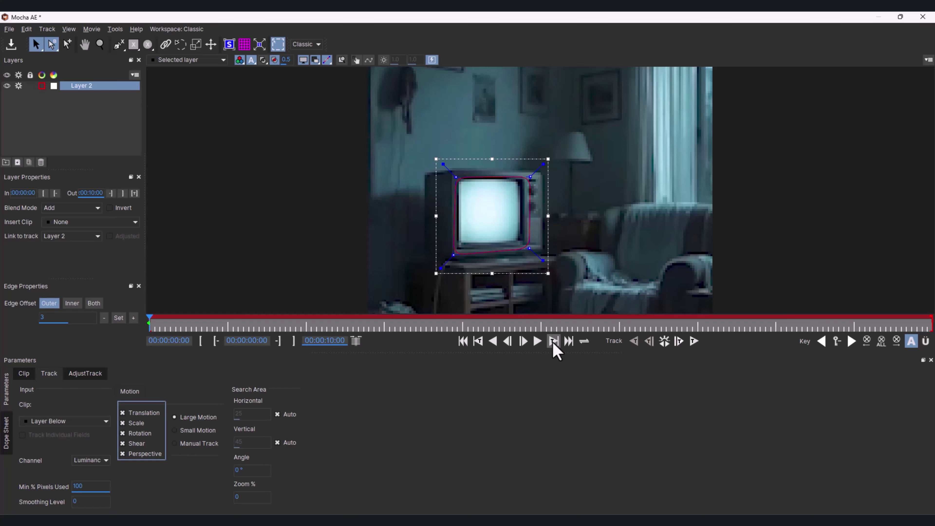
click(694, 342)
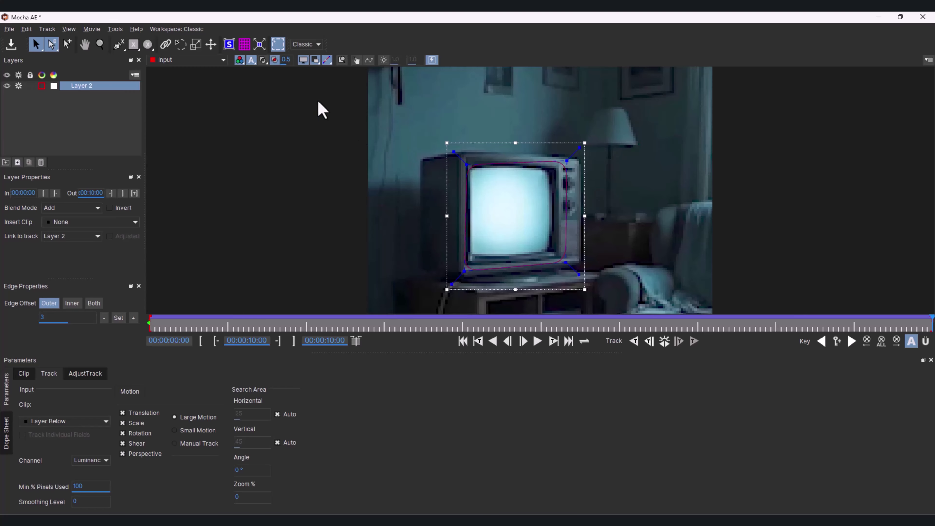
Show the planar surface and fit its upper and lower edges to the television screen, and rename the tracked layer tv.
click(229, 44)
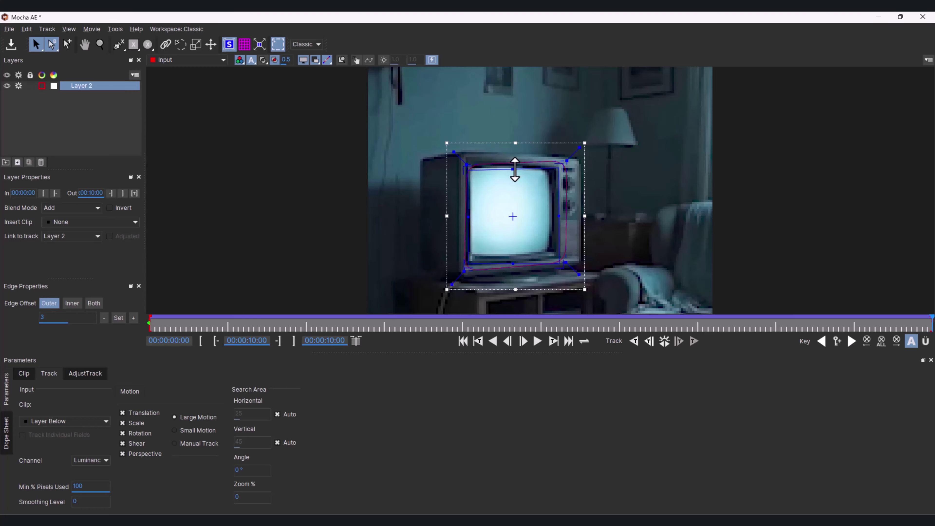
drag(515, 169, 513, 171)
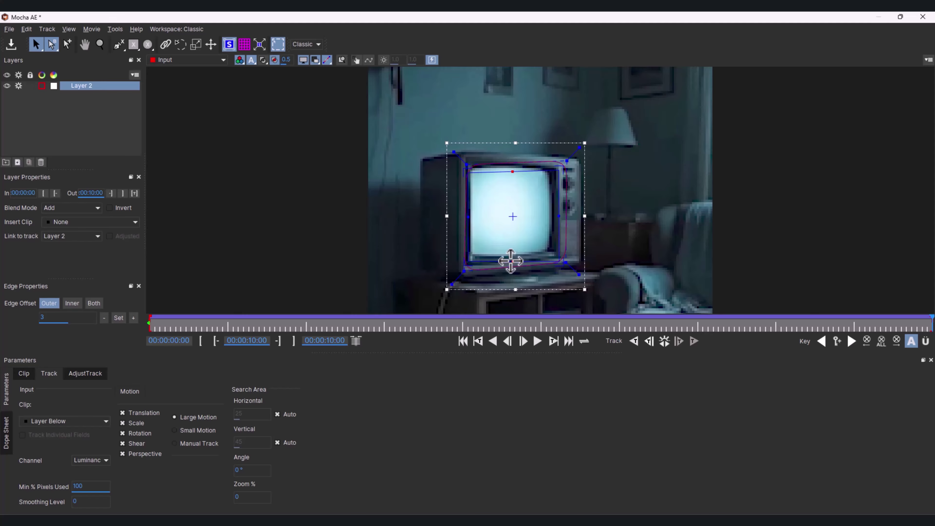
drag(510, 260, 511, 267)
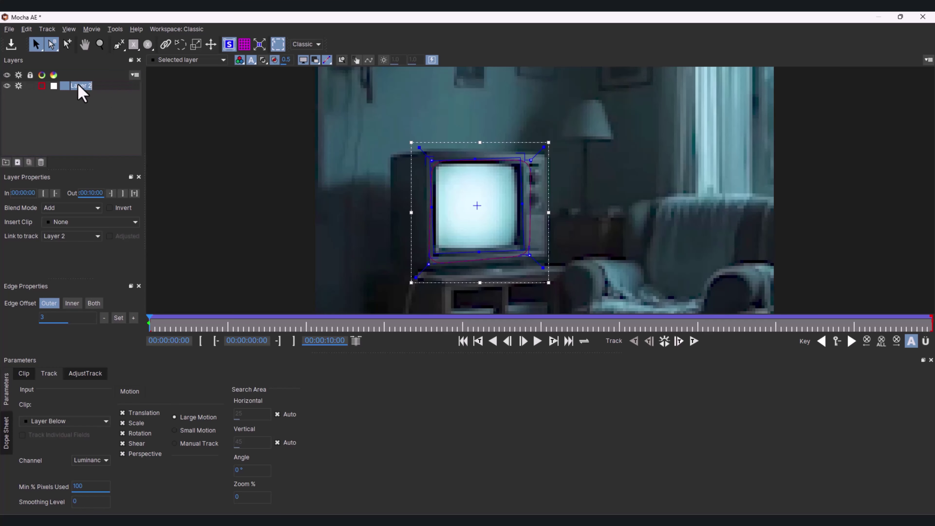
click(89, 128)
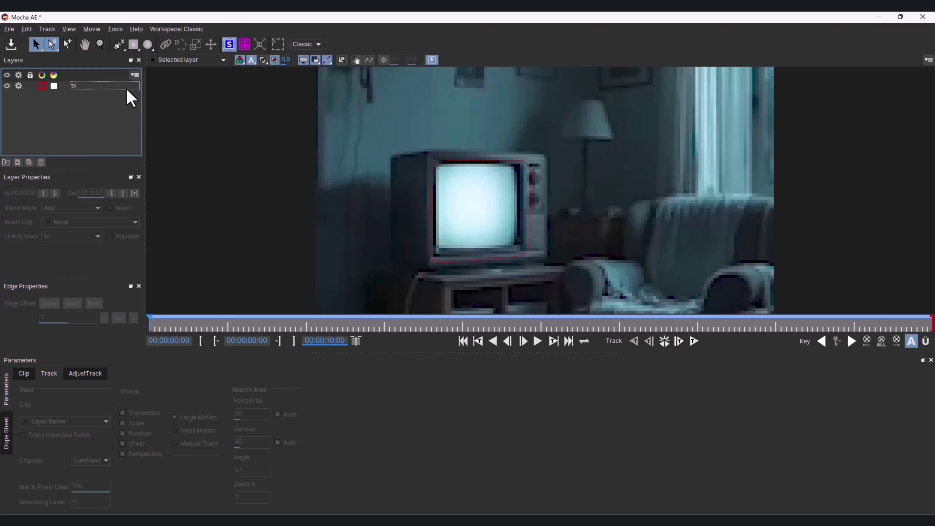
Draw a second X-spline tightly along the edges of the glowing television screen, inside the tracked outline.
click(117, 45)
scroll(478, 210, up, 2)
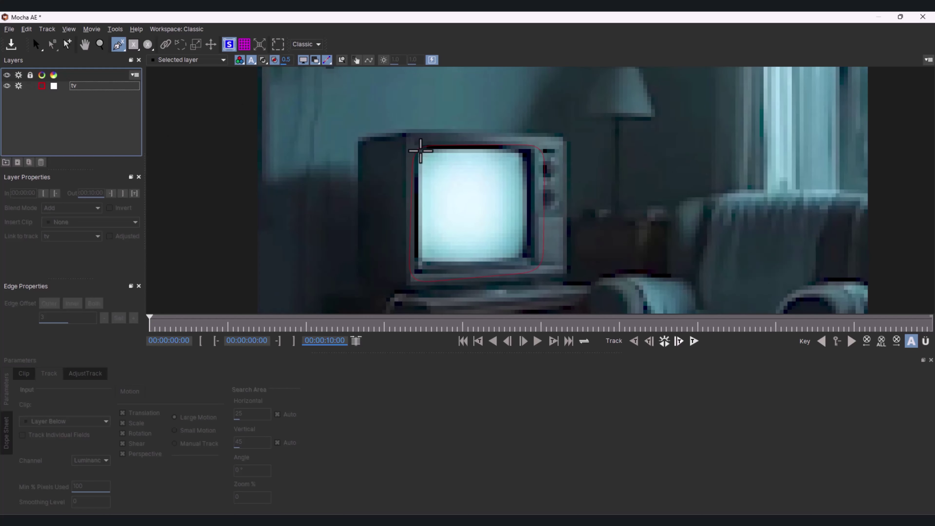
scroll(420, 150, down, 2)
click(428, 175)
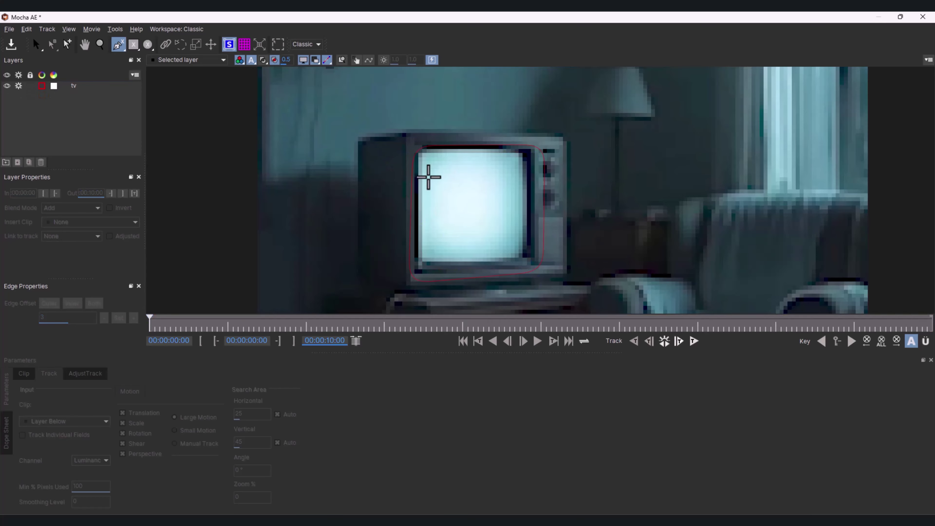
scroll(428, 175, up, 2)
click(541, 146)
click(541, 265)
click(501, 268)
click(420, 267)
click(428, 157)
key(s)
Examine up close how the new spline fits the corners of the television screen.
scroll(428, 157, up, 4)
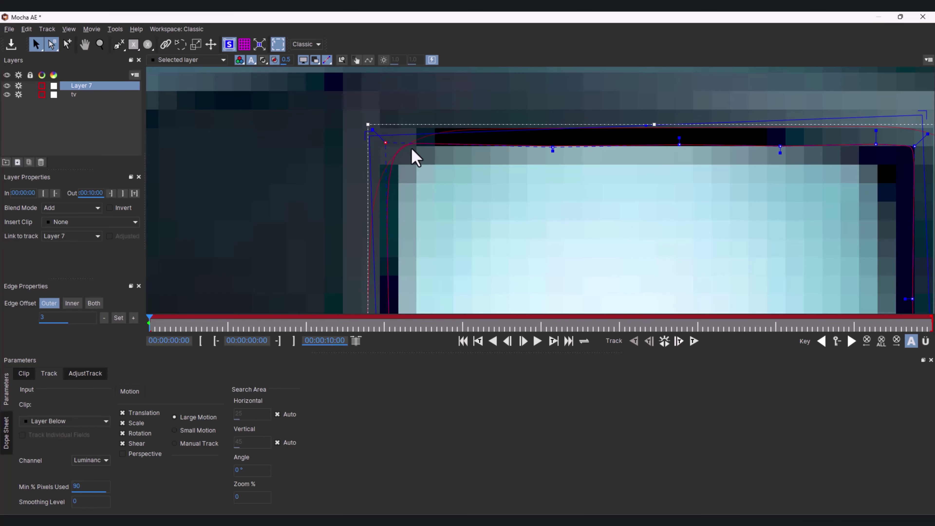
scroll(416, 157, down, 3)
scroll(363, 267, up, 3)
scroll(391, 215, down, 2)
scroll(391, 215, down, 3)
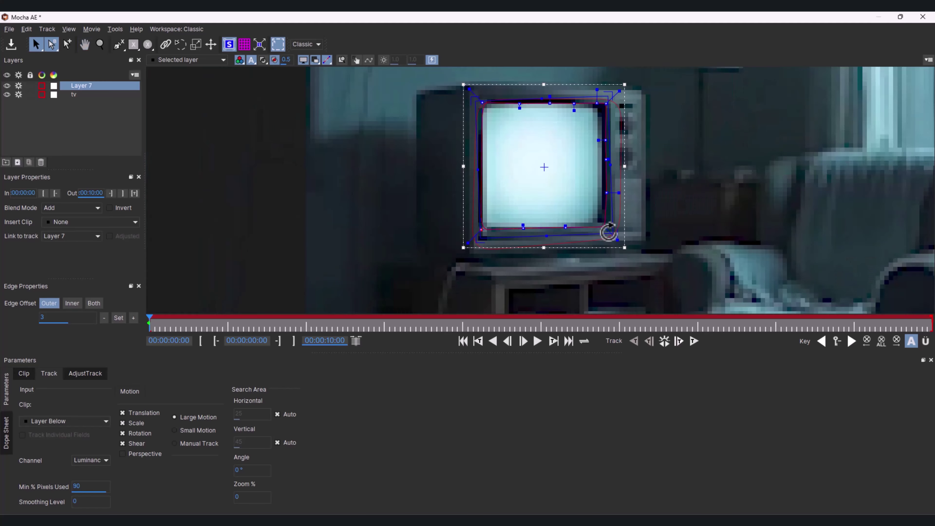
scroll(266, 213, up, 5)
scroll(476, 129, down, 6)
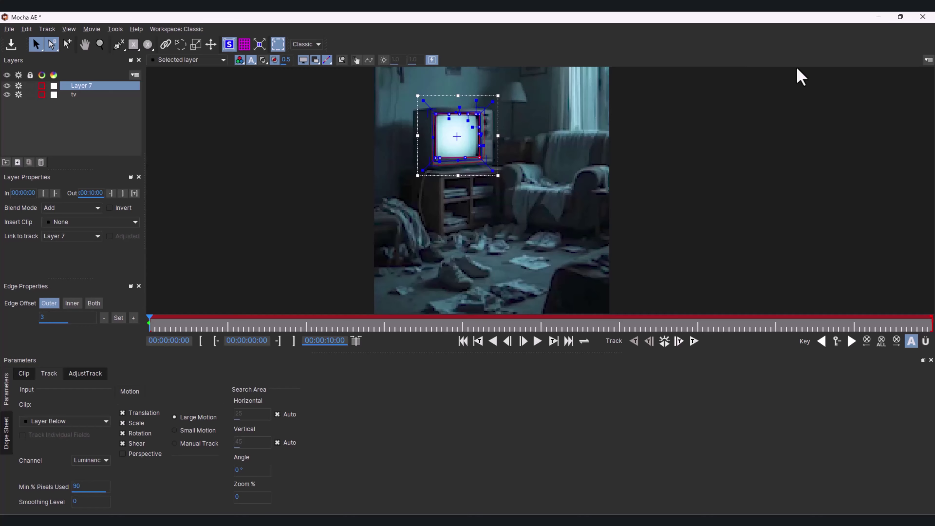
Rename the new spline layer screen and link its track to the tv layer.
double_click(88, 87)
text(screen)
key(Return)
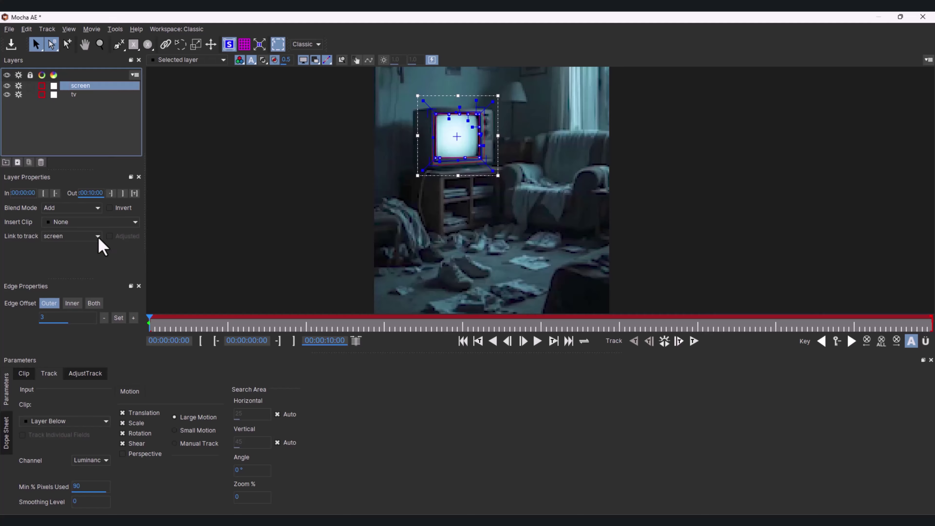
click(96, 237)
click(72, 265)
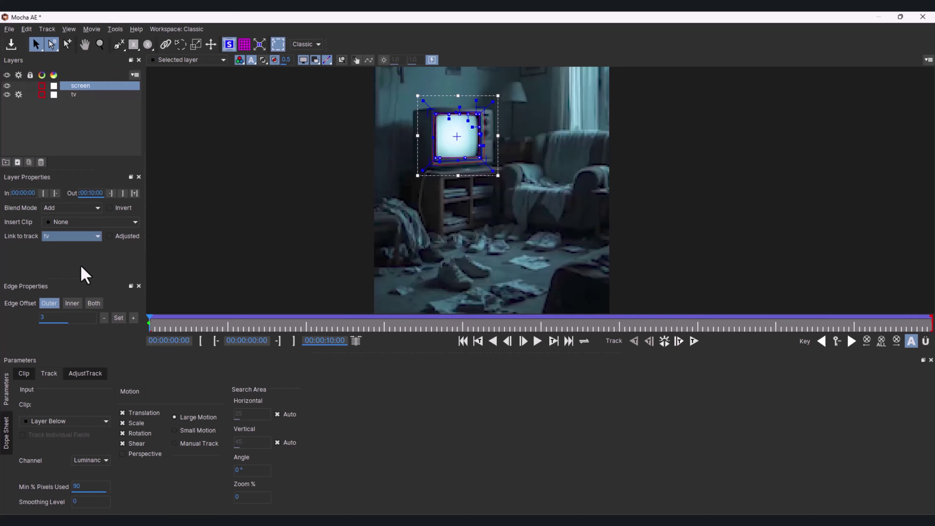
Close Mocha AE, save the tracking work, and return to After Effects.
click(922, 18)
click(593, 289)
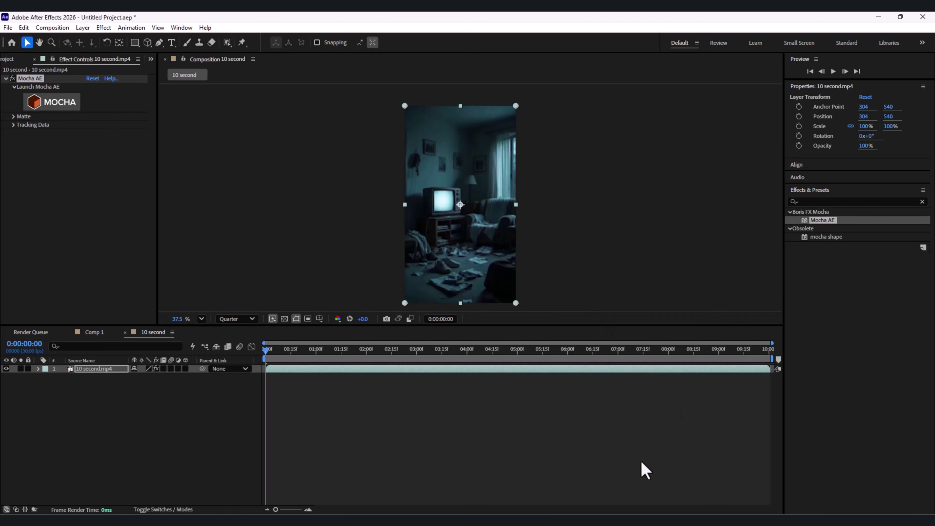
Create a green solid the size of the frame, 608 x 1080 px, in the 10 second composition.
right_click(137, 410)
mouse_move(217, 289)
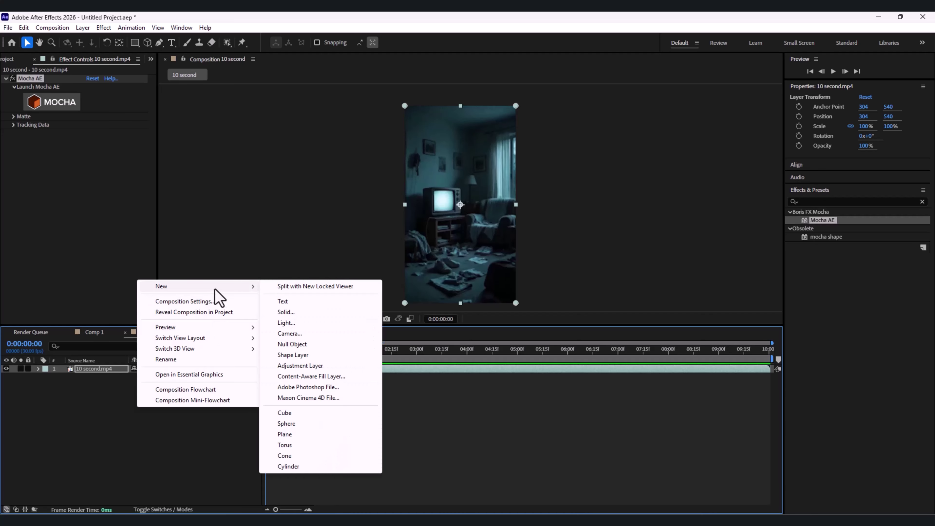
click(296, 319)
click(456, 332)
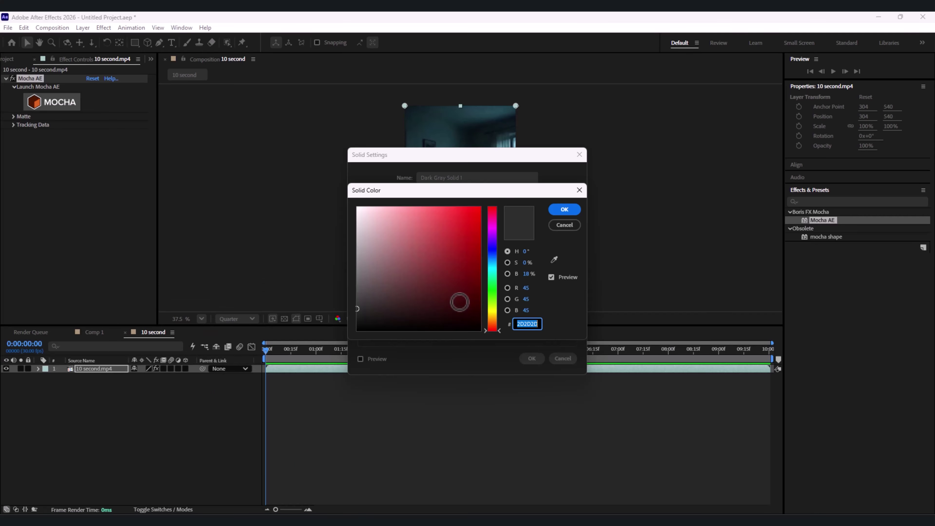
click(492, 285)
click(471, 275)
click(564, 210)
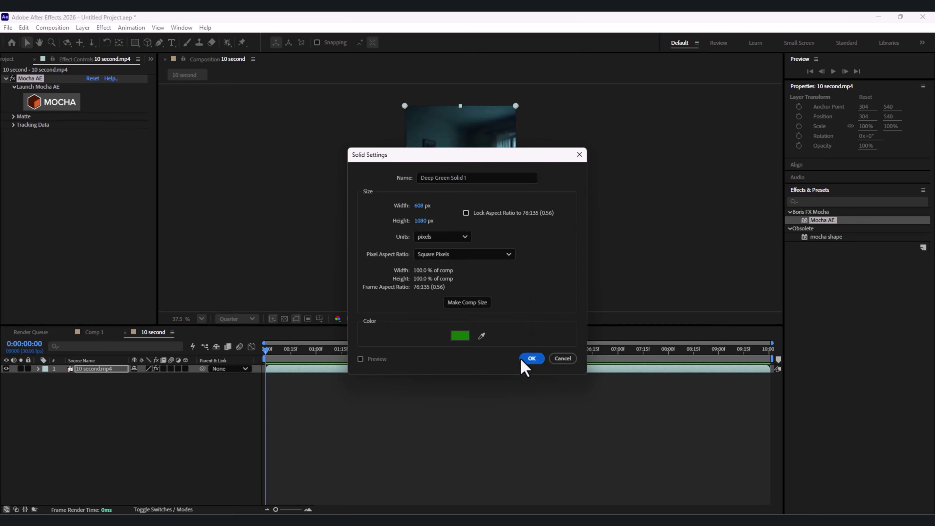
click(532, 359)
Create track data for 10 second.mp4 from the Mocha layer tv.
click(98, 378)
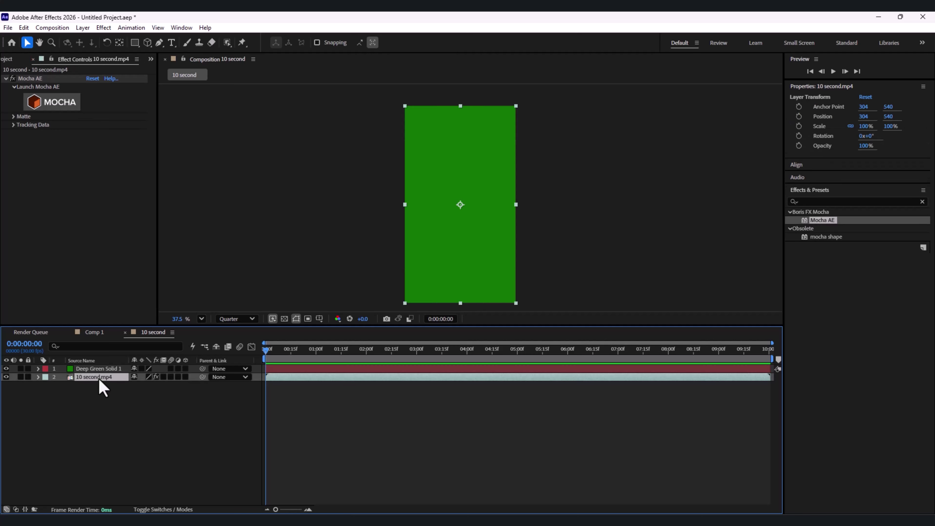
click(14, 126)
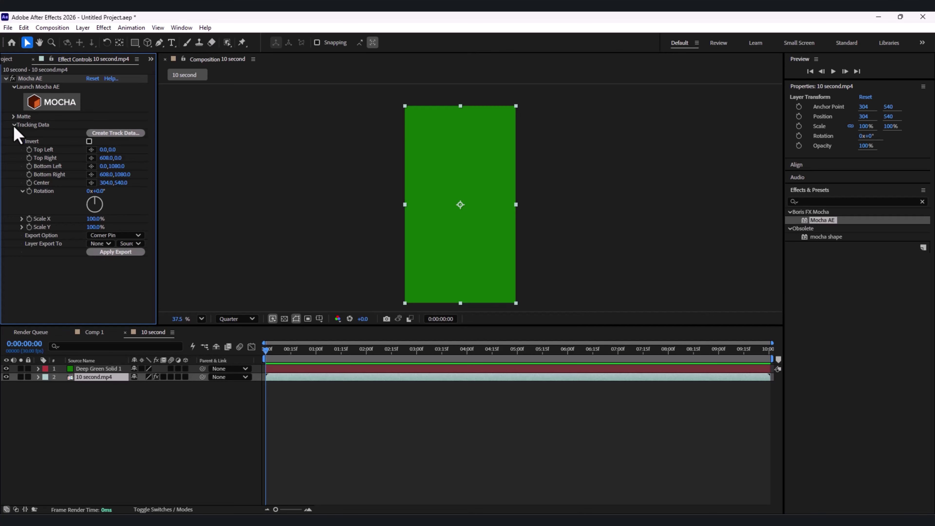
click(118, 133)
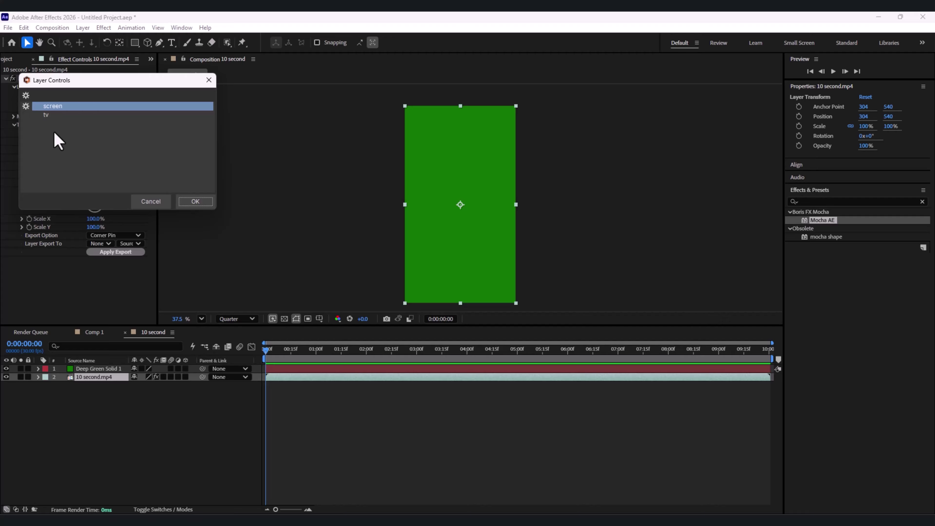
click(47, 115)
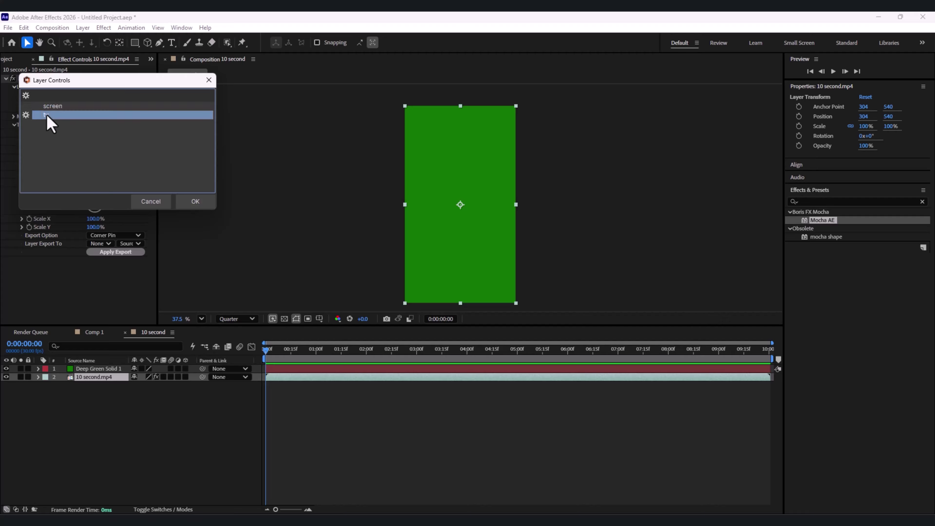
click(194, 201)
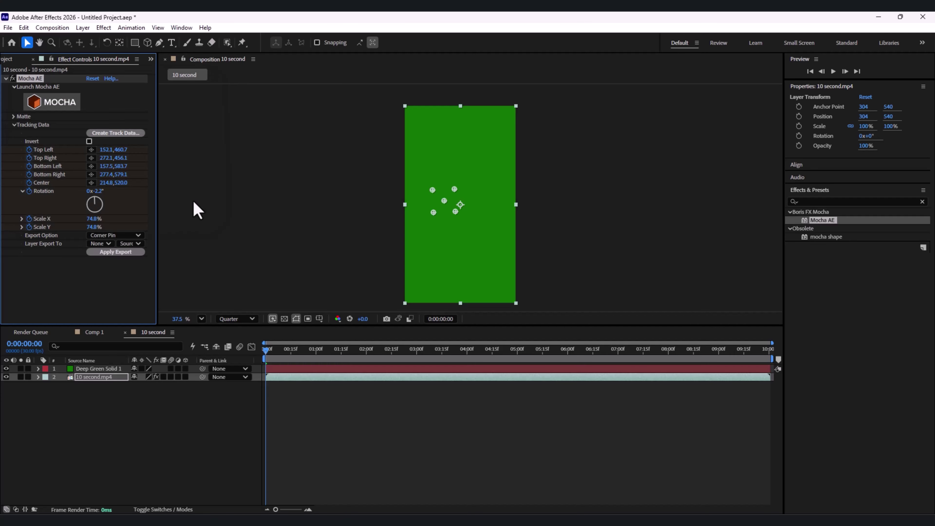
Apply the tracking data to the green solid as Corner Pin (Support Motion Blur) and check the fit over time.
click(125, 238)
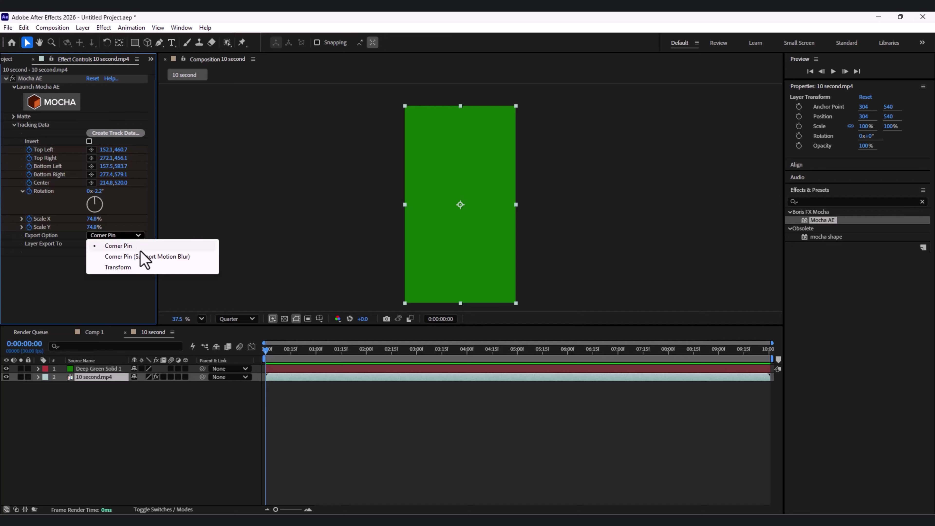
click(129, 258)
click(103, 243)
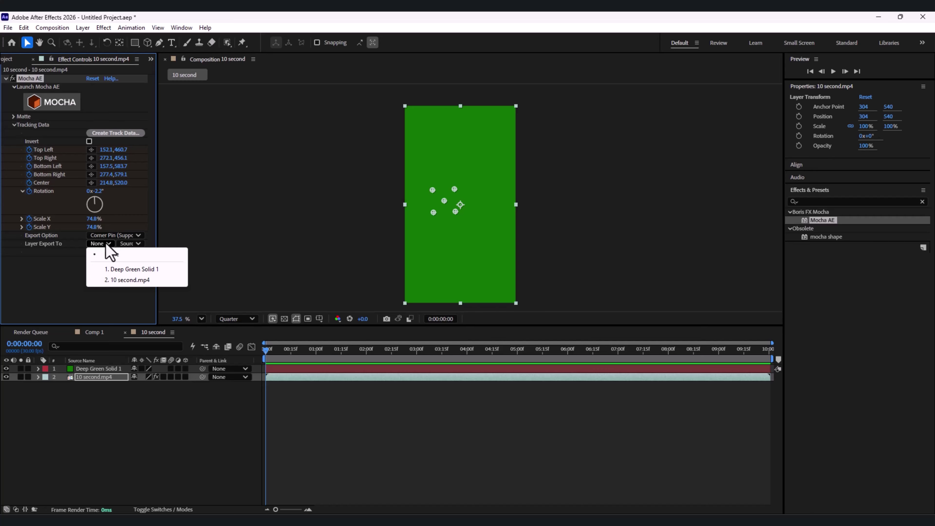
click(120, 269)
click(116, 254)
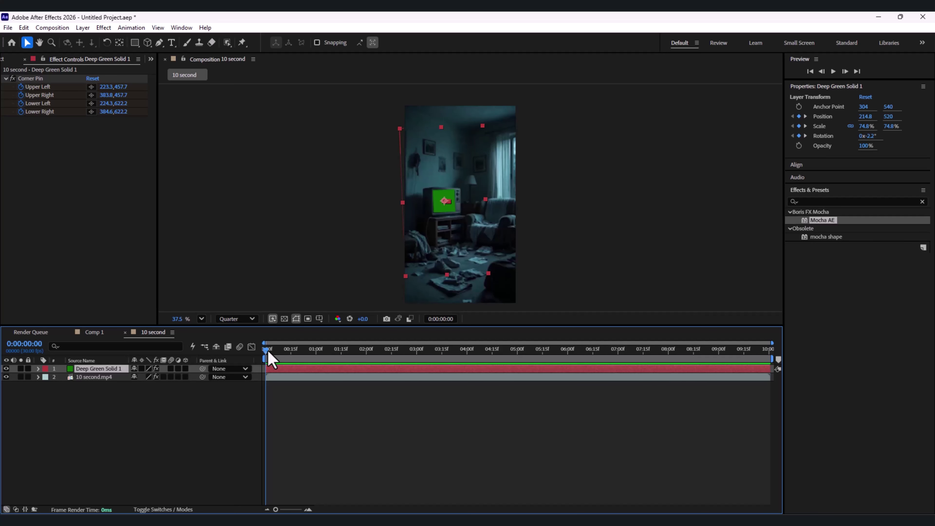
drag(266, 350, 247, 326)
Pre-compose the green solid with all attributes left in 10 second, and open the resulting composition.
key(ctrl+shift+c)
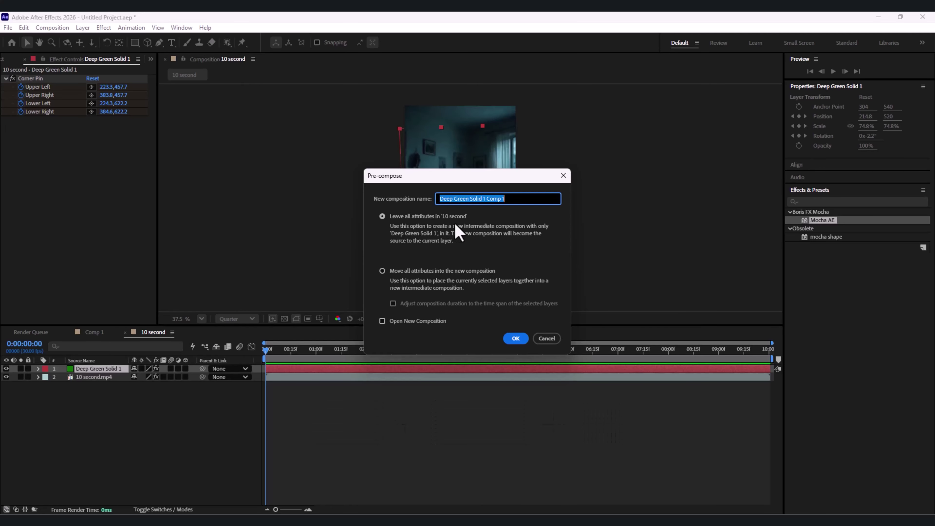
click(516, 338)
double_click(95, 369)
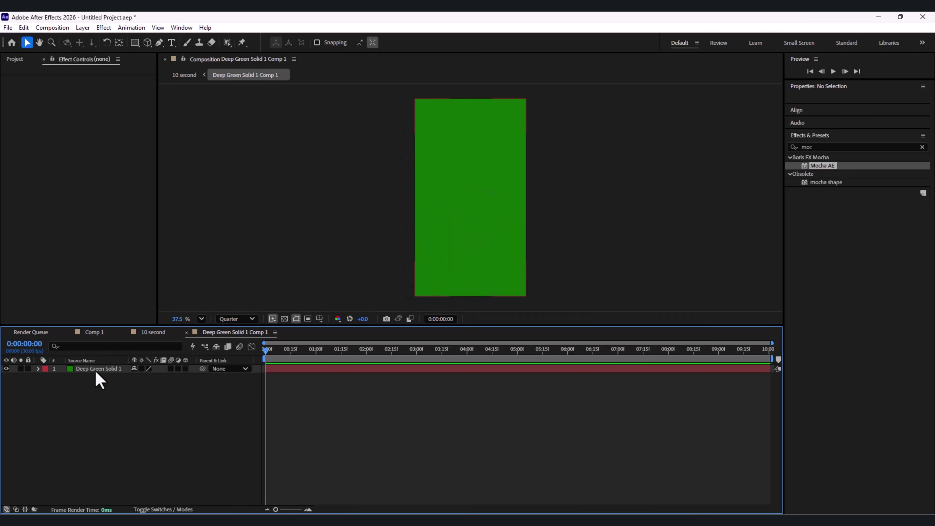
Add clock.mp4 above the green solid in the pre-composition.
click(95, 370)
click(3, 60)
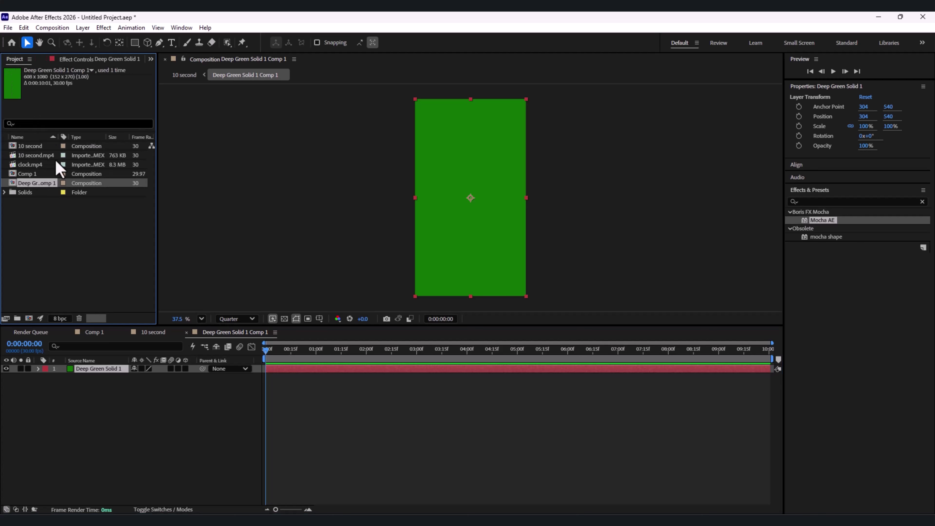
click(36, 166)
drag(31, 165, 114, 376)
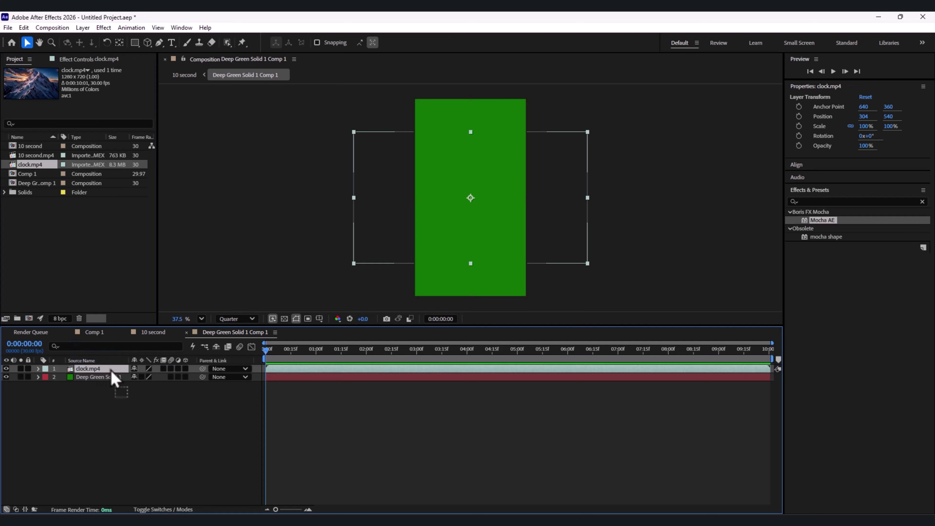
Hide the green solid and stretch clock.mp4 to fill the frame with Fit to Comp.
key(s)
right_click(111, 369)
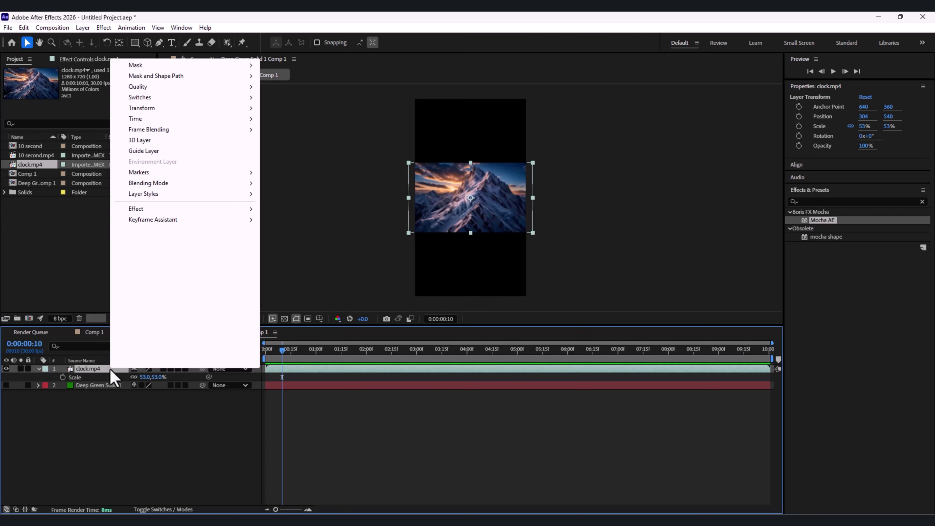
mouse_move(203, 109)
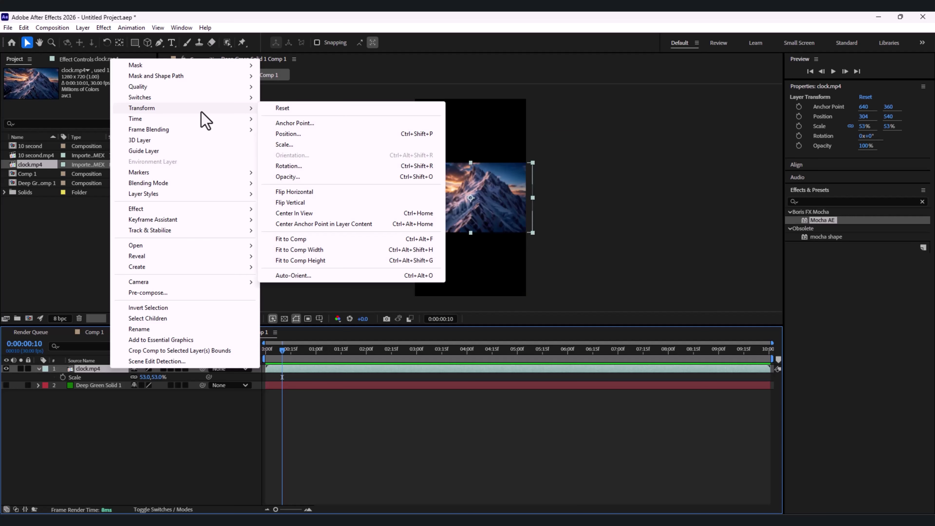
click(317, 260)
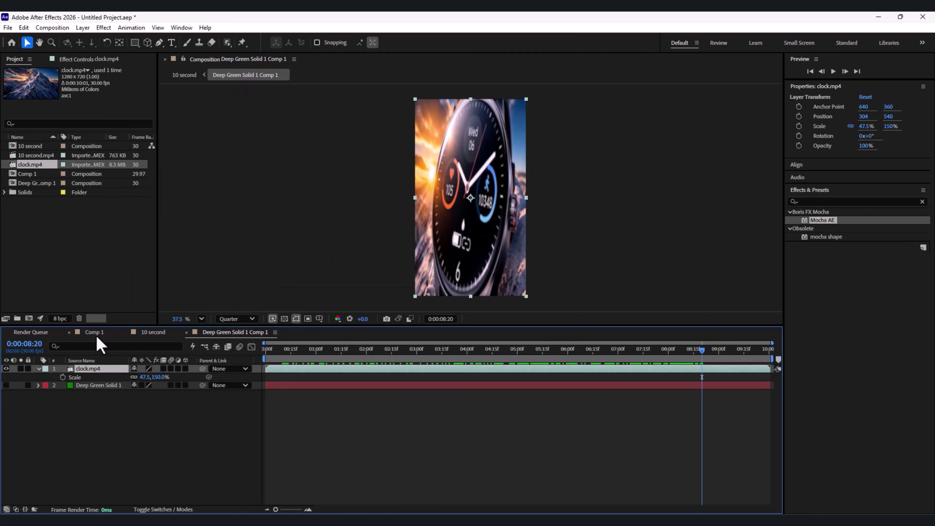
In the 10 second composition, duplicate 10 second.mp4 and move the copy above the pre-composed clock layer.
click(153, 332)
drag(688, 355, 264, 344)
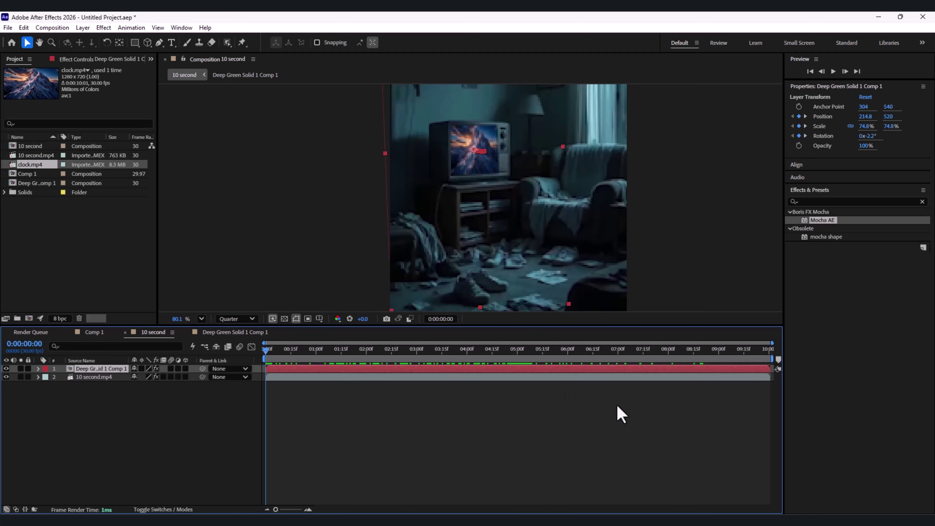
click(101, 377)
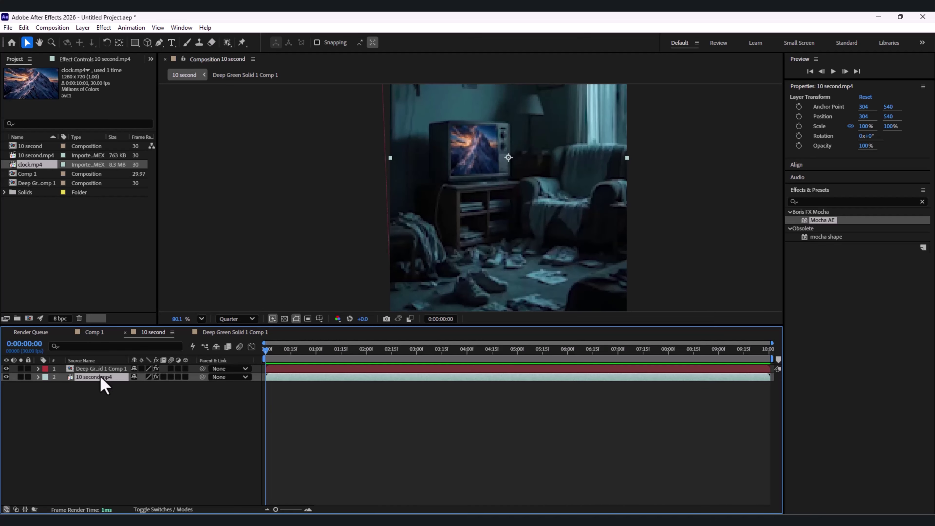
key(ctrl+d)
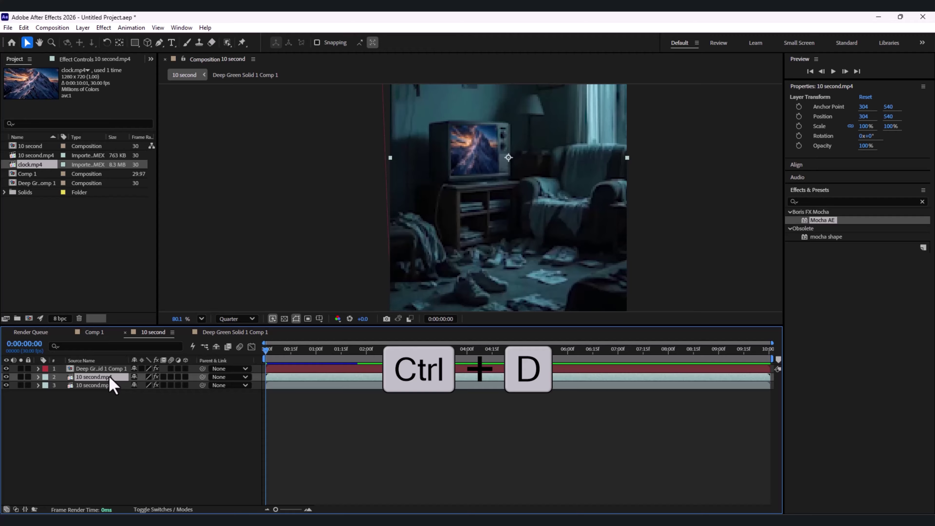
drag(100, 377, 98, 368)
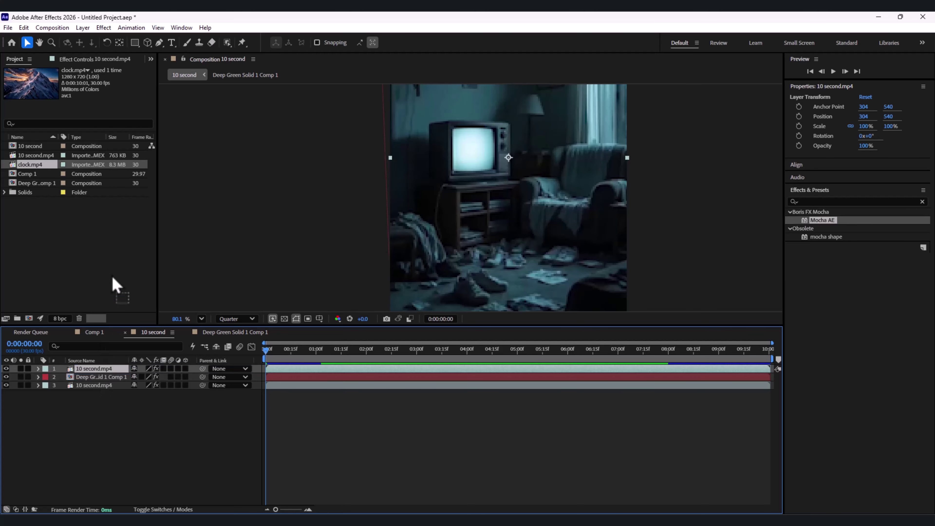
Create After Effects masks on the uppermost 10 second.mp4 copy from its Mocha matte shapes.
click(119, 62)
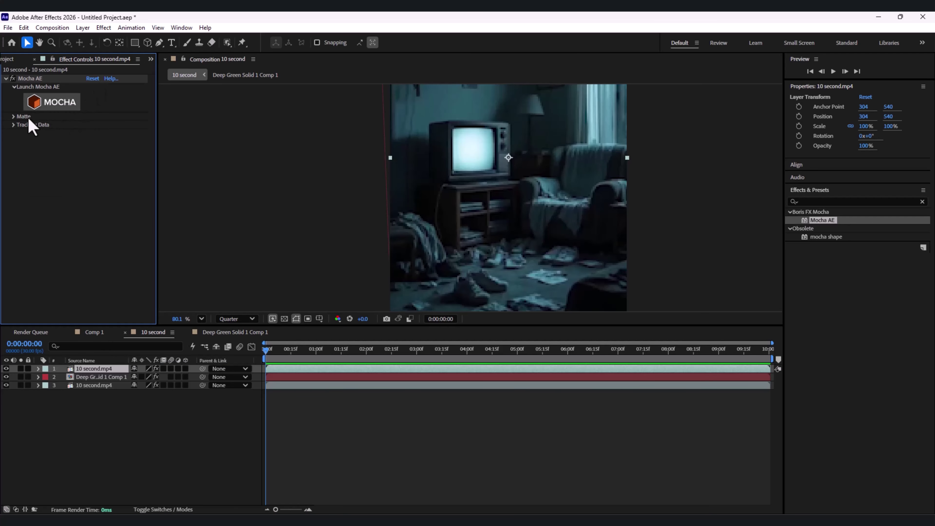
click(13, 117)
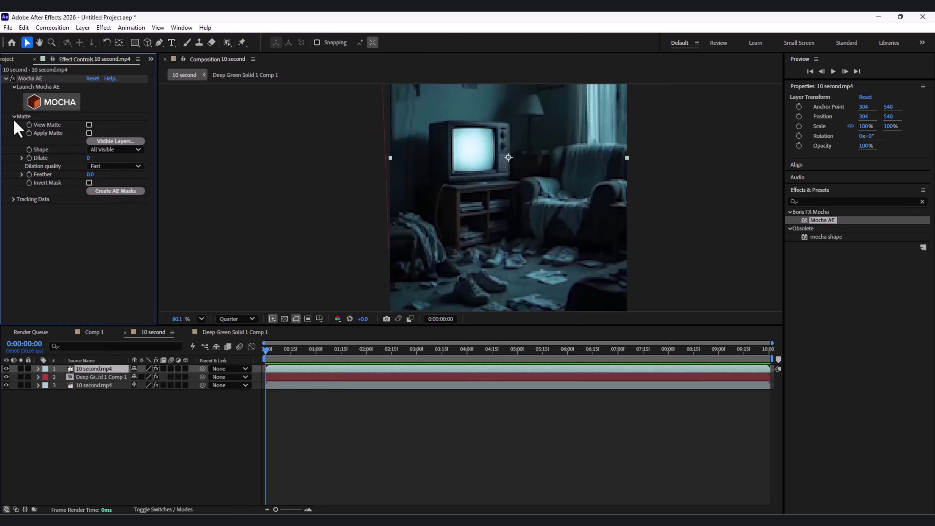
click(115, 194)
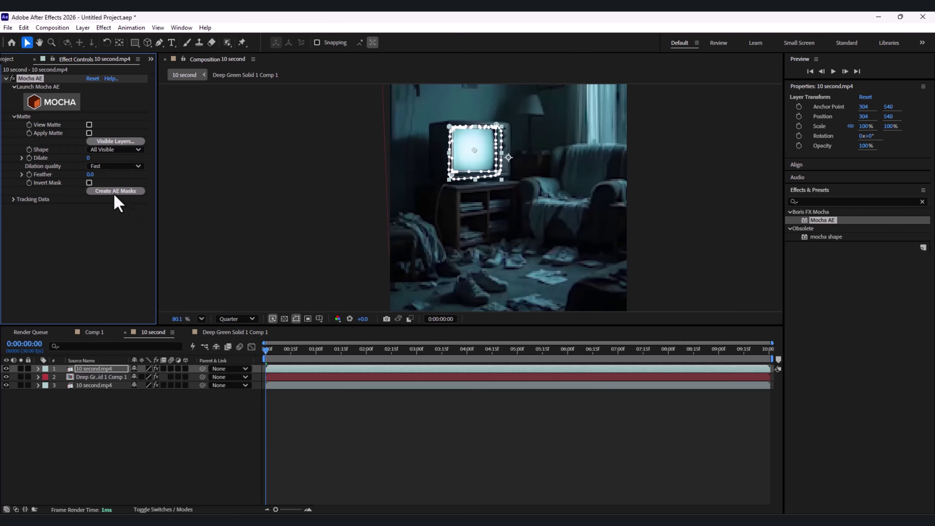
Delete the tv mask from the uppermost clip, set the screen mask to Inverted, and preview the composite.
click(38, 369)
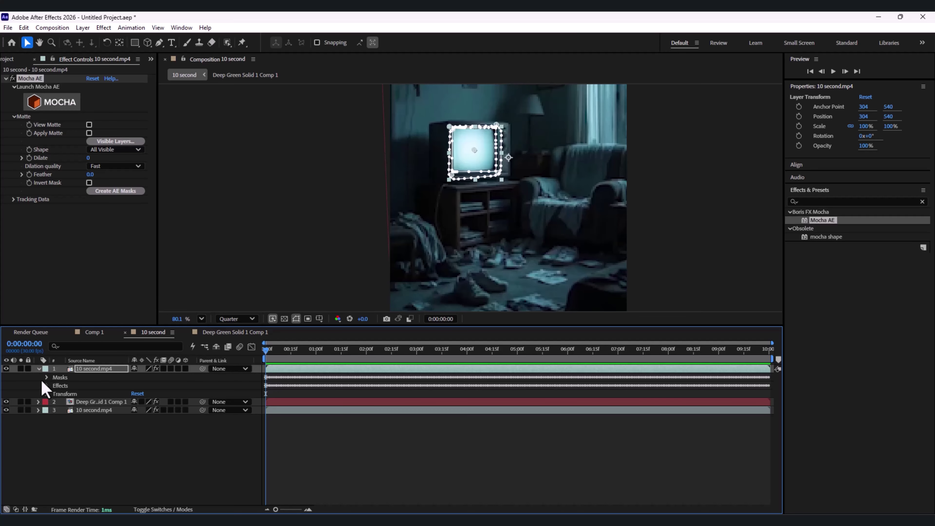
click(46, 378)
click(121, 385)
click(148, 385)
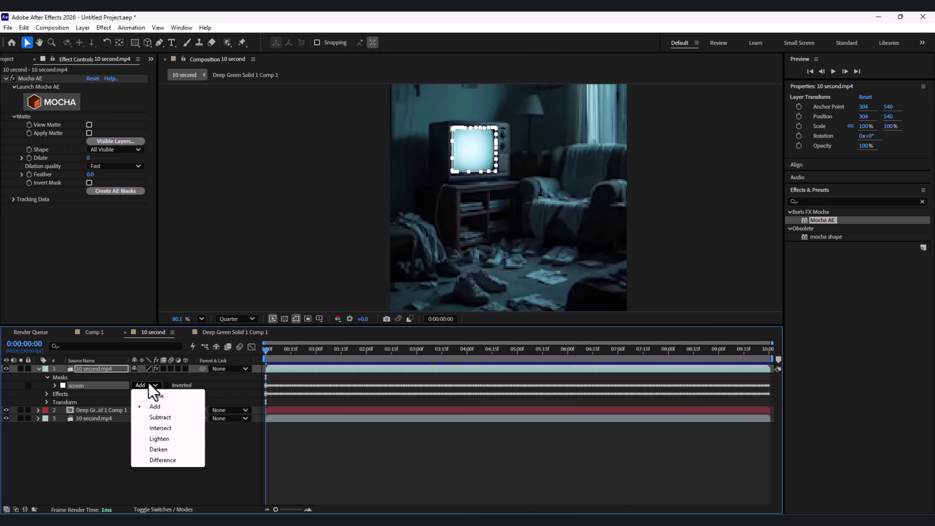
click(172, 386)
click(168, 385)
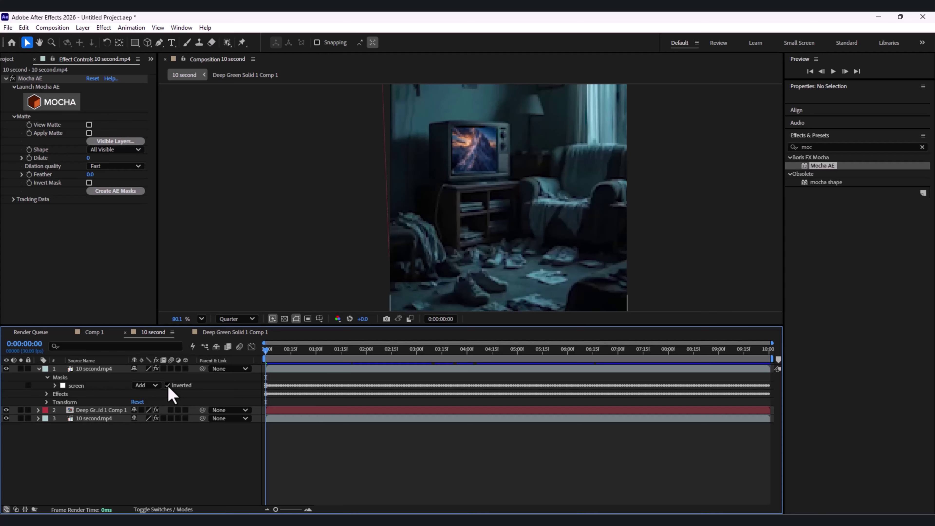
key(space)
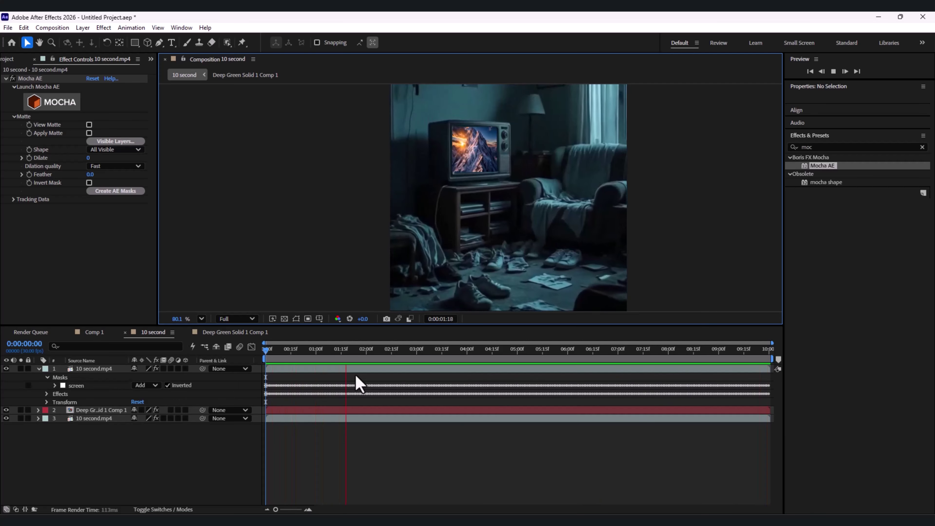
Try the Soft Light blending mode on the pre-composed clock layer.
click(102, 411)
click(38, 410)
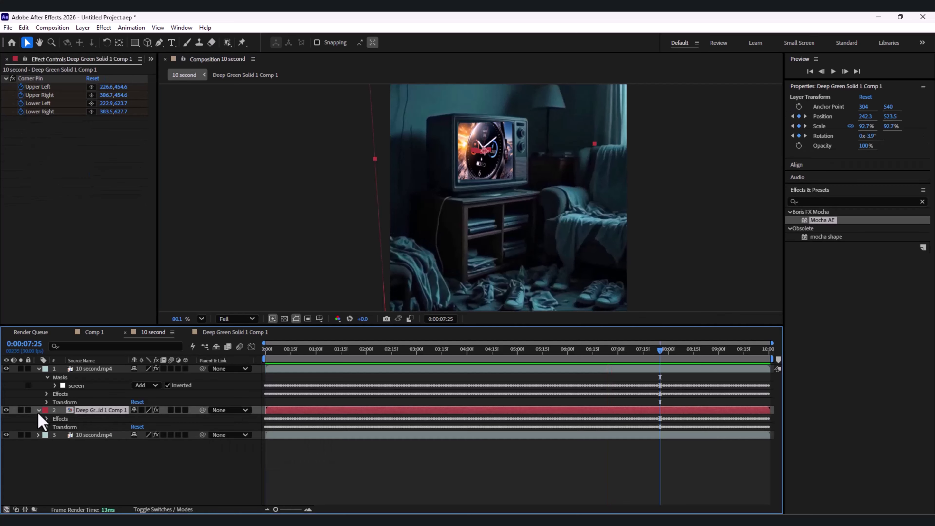
right_click(95, 412)
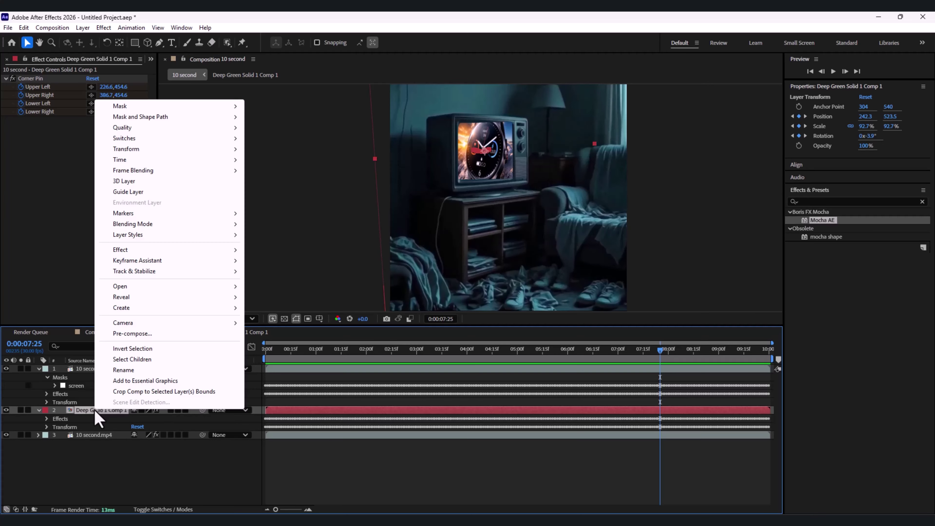
click(39, 411)
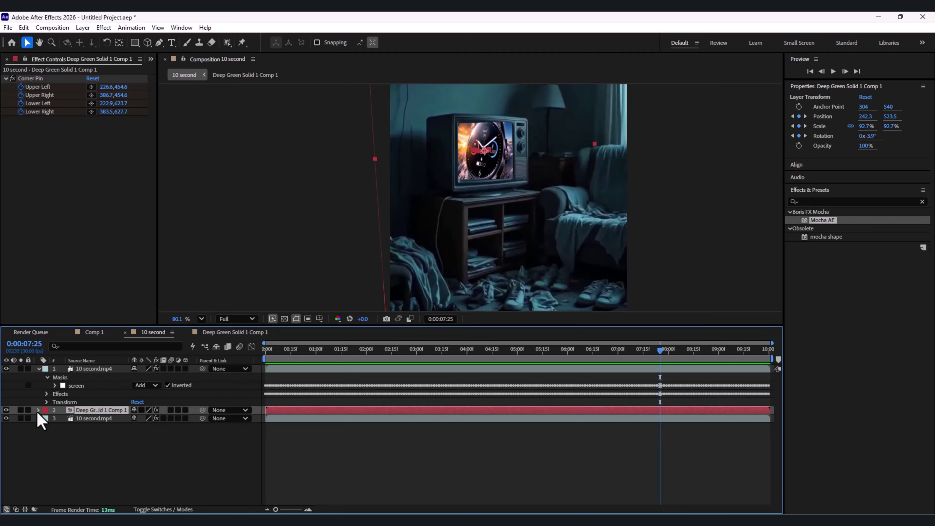
right_click(87, 410)
mouse_move(176, 223)
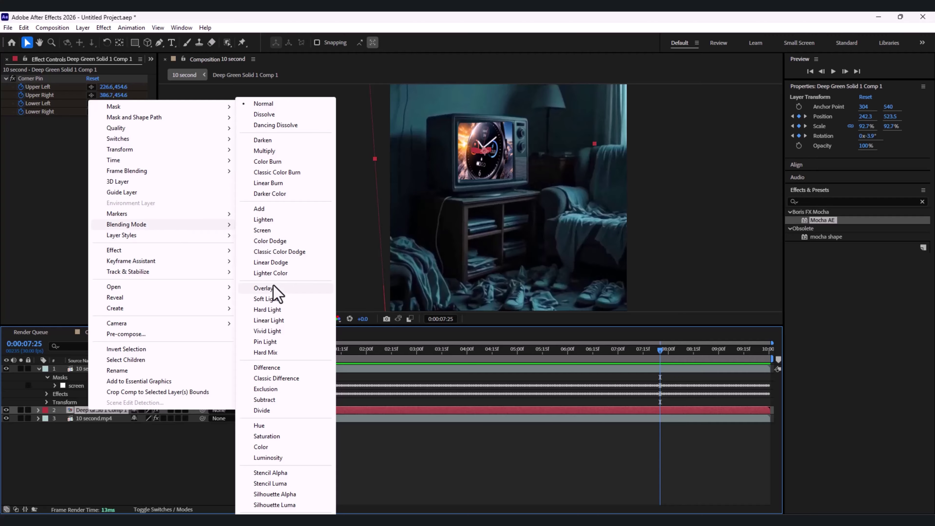
click(278, 299)
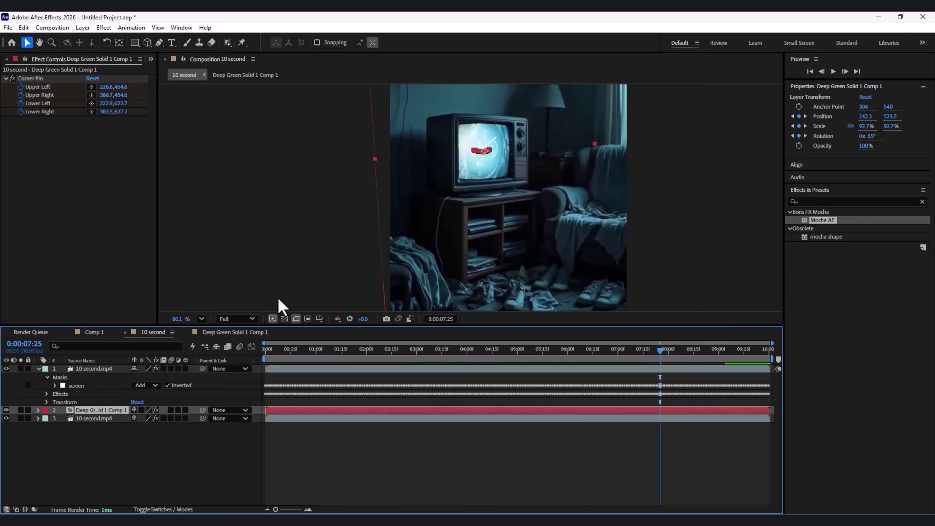
Set the pre-composed clock layer's blending mode to Multiply and preview the composite from the first frame.
drag(661, 349, 239, 351)
right_click(103, 411)
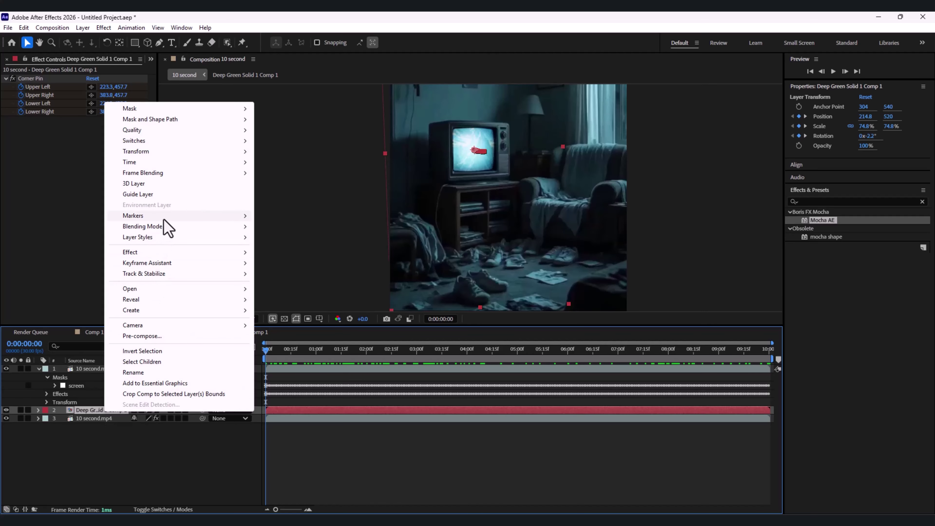
mouse_move(165, 226)
click(299, 155)
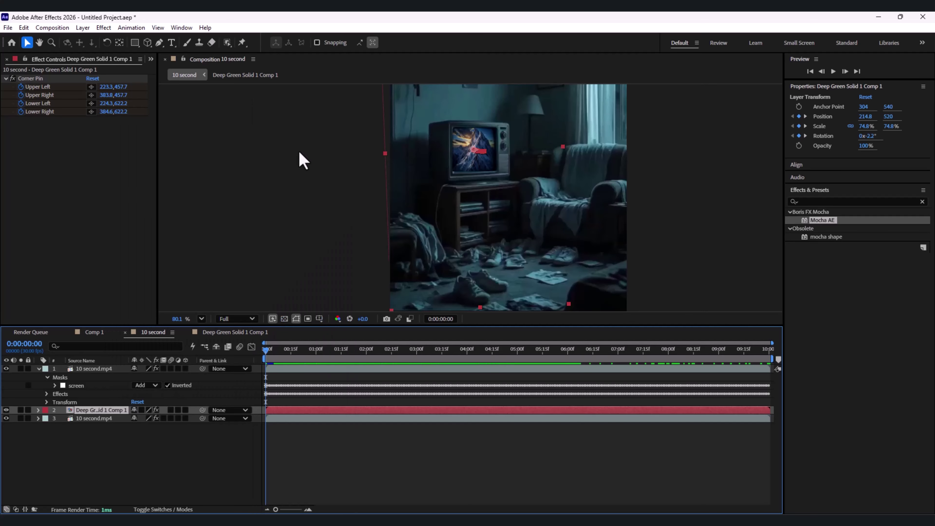
key(space)
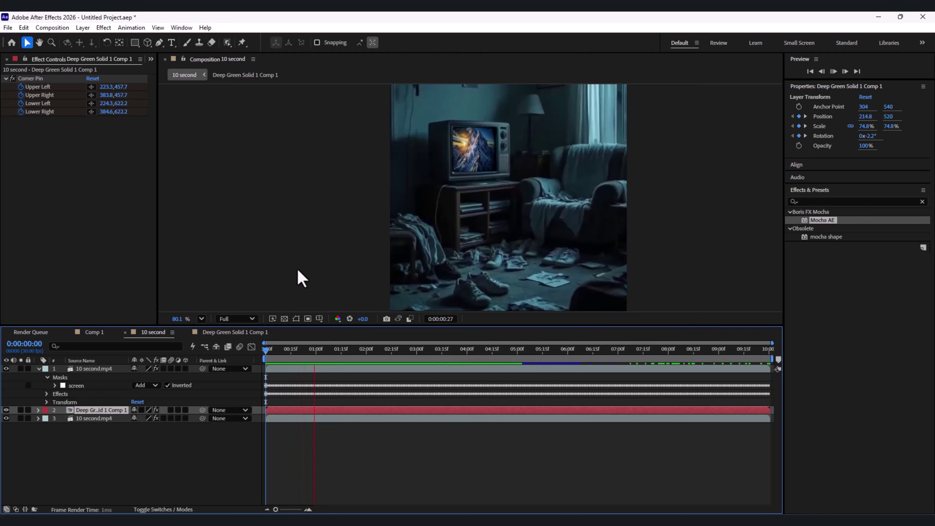